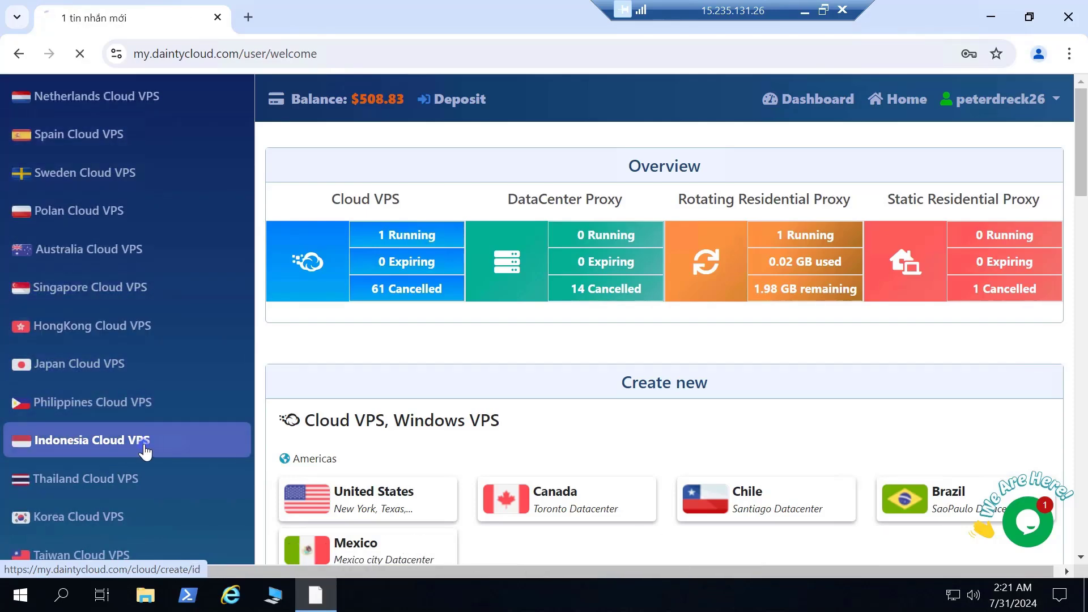
Open the Indonesia Cloud VPS order form and choose the configuration with 4 GB RAM, 2 vCPU and 80 GB SSD.
{"action": "left_click", "coordinate": [145, 448]}
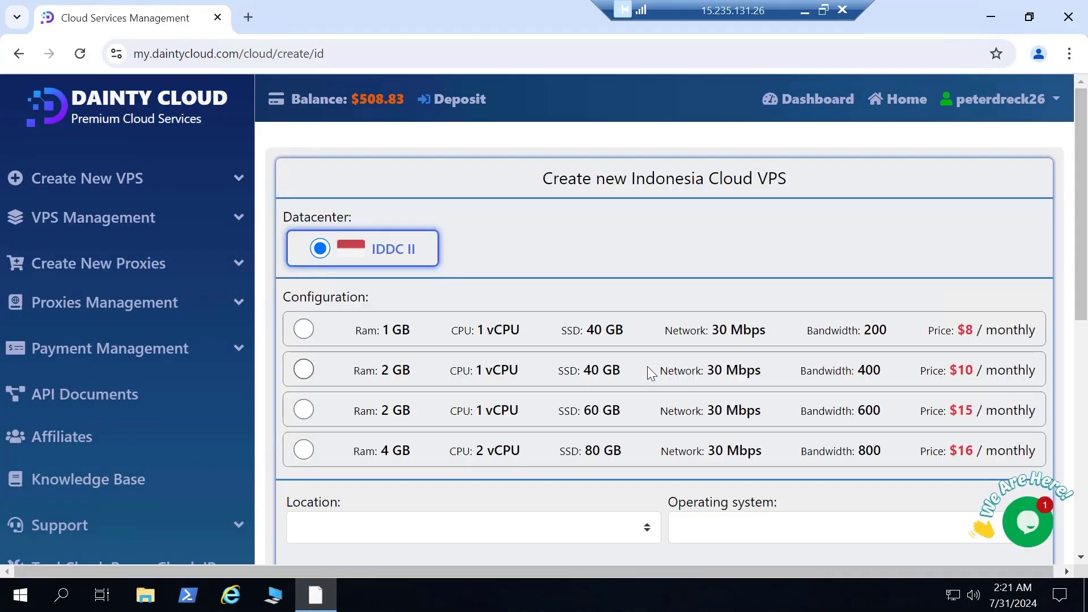
{"action": "left_click_drag", "start_coordinate": [564, 176], "coordinate": [802, 205]}
{"action": "left_click", "coordinate": [786, 212]}
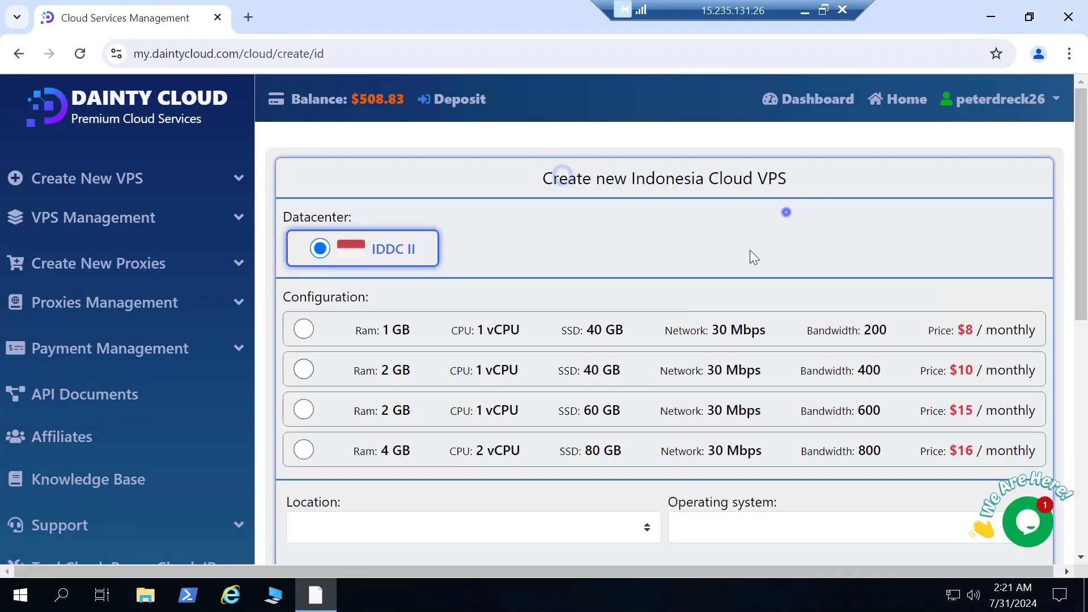
{"action": "left_click", "coordinate": [384, 332]}
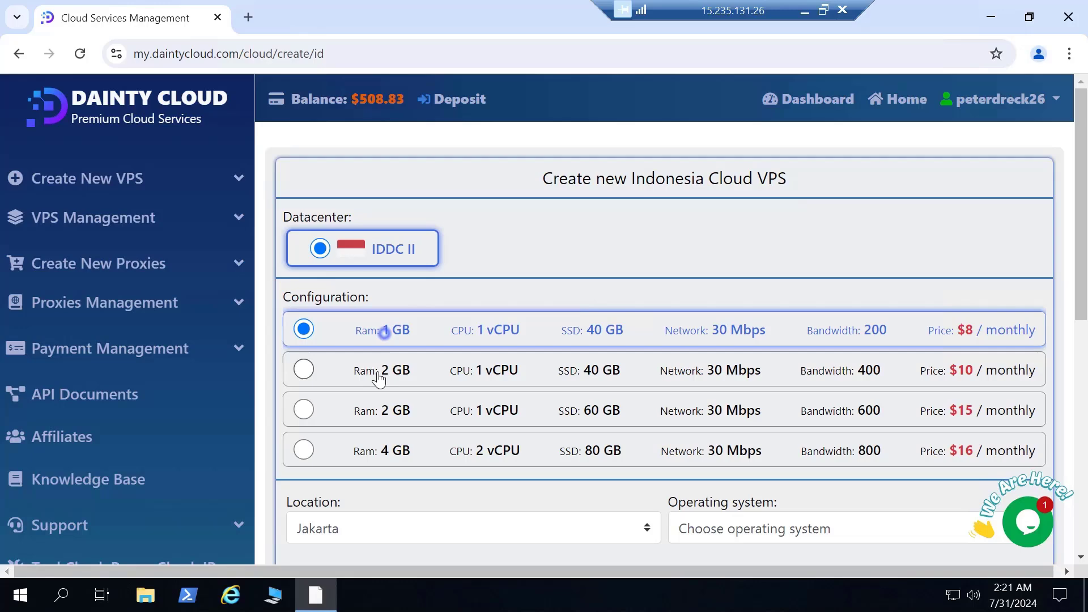
{"action": "left_click", "coordinate": [392, 409]}
{"action": "left_click", "coordinate": [397, 445]}
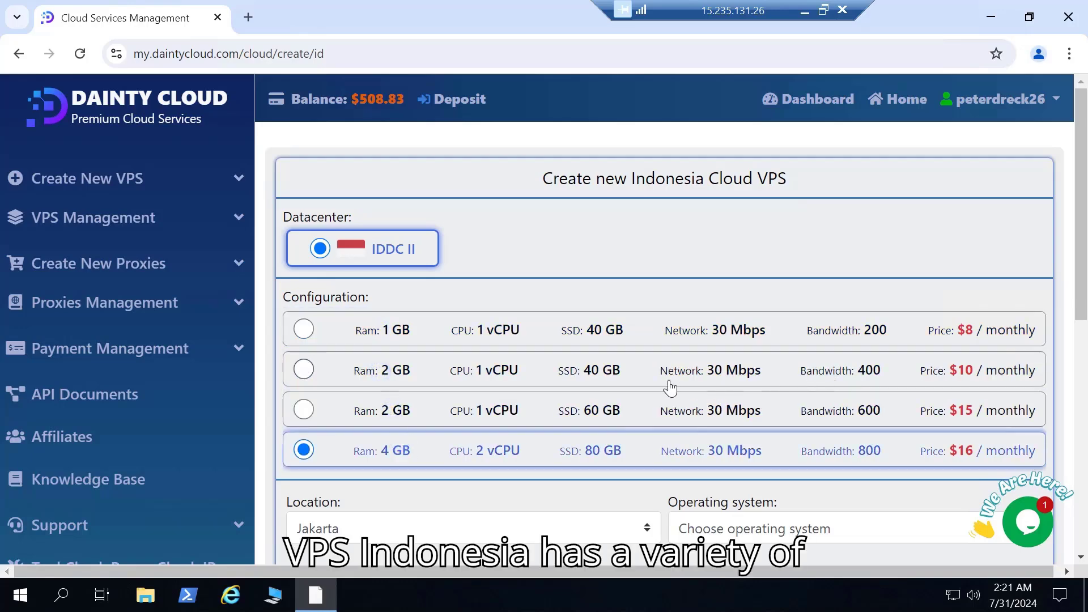
Keep Jakarta as the VPS location and choose Windows Server 2019 as the operating system.
{"action": "scroll", "coordinate": [608, 390], "scroll_direction": "down", "scroll_amount": 2}
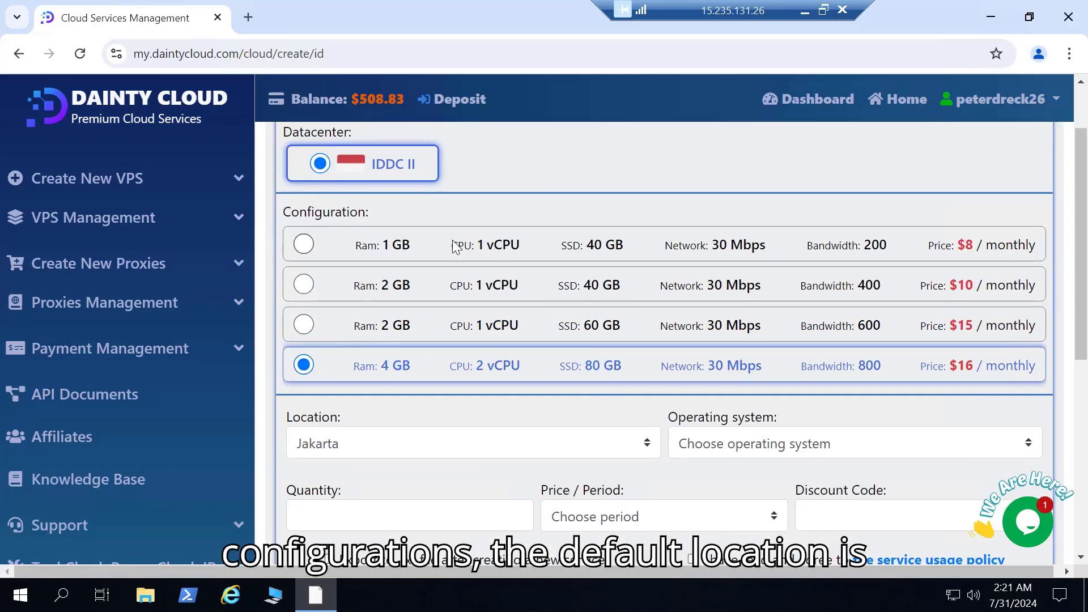
{"action": "left_click", "coordinate": [605, 450]}
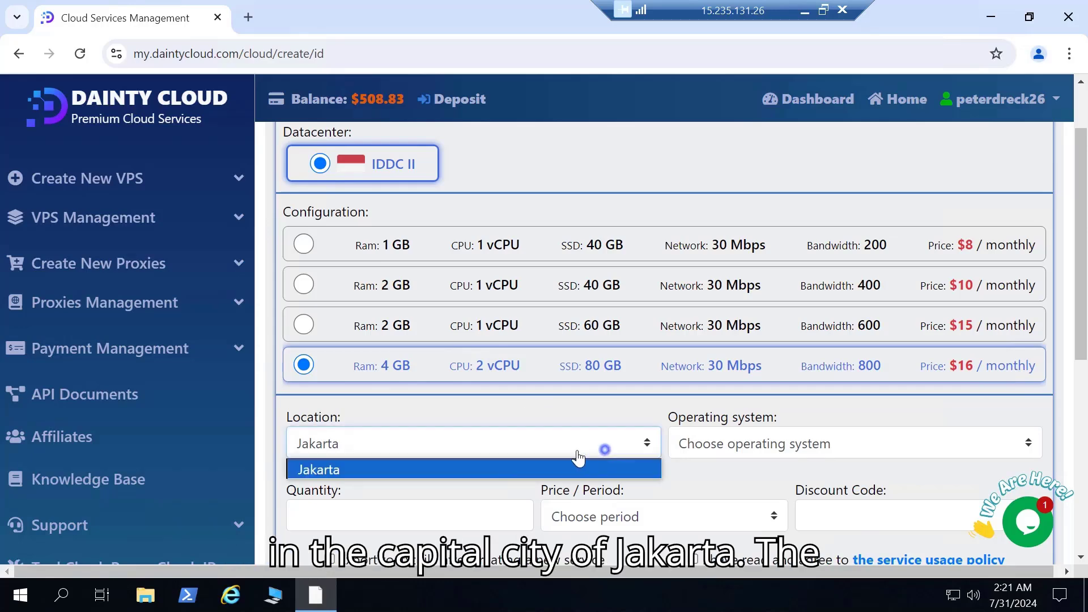
{"action": "left_click", "coordinate": [331, 416]}
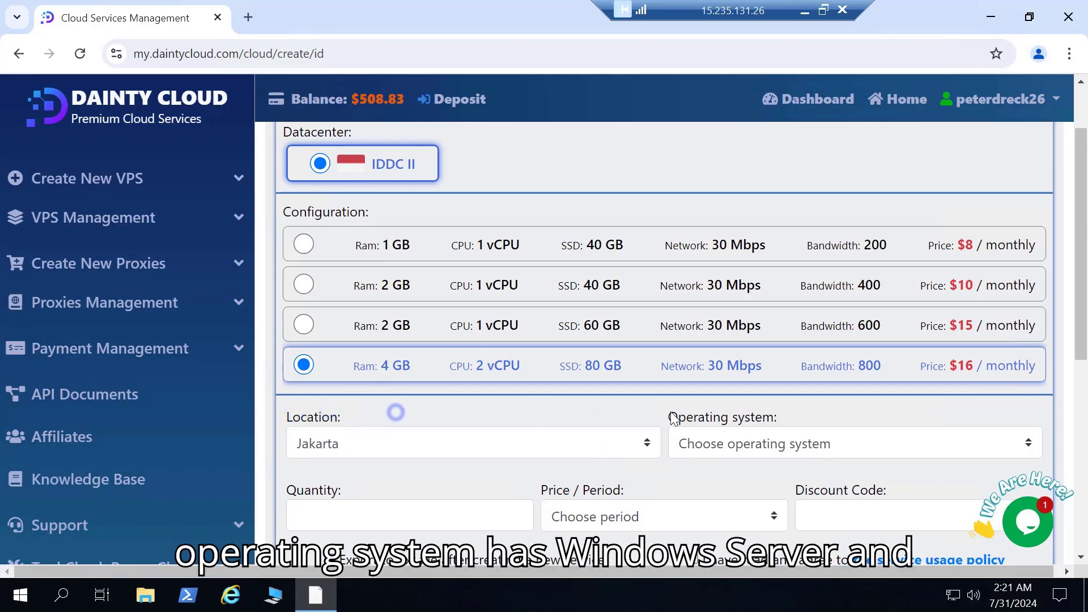
{"action": "left_click", "coordinate": [740, 447]}
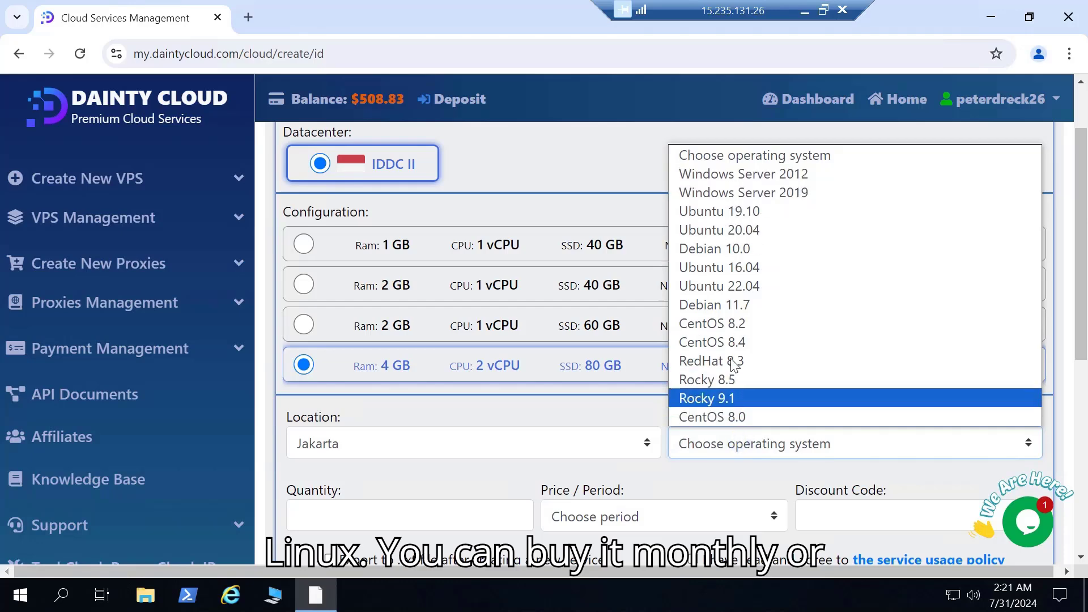
{"action": "left_click", "coordinate": [774, 194]}
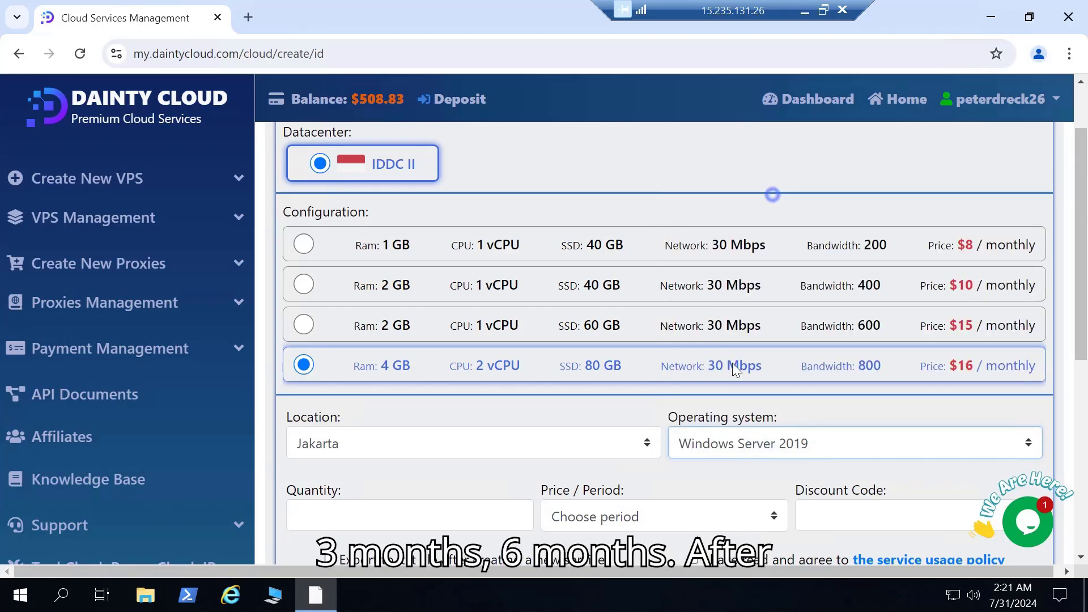
Set the quantity to 1 and the period to $16/monthly, and agree to the service usage policy.
{"action": "scroll", "coordinate": [584, 382], "scroll_direction": "down", "scroll_amount": 1}
{"action": "left_click", "coordinate": [366, 419]}
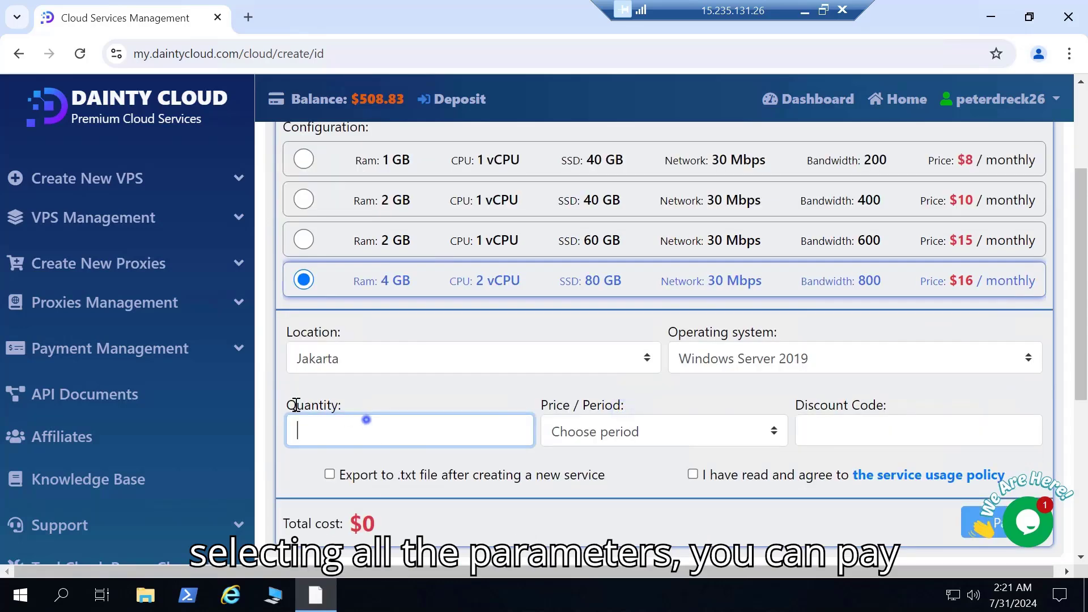
{"action": "type", "text": "1"}
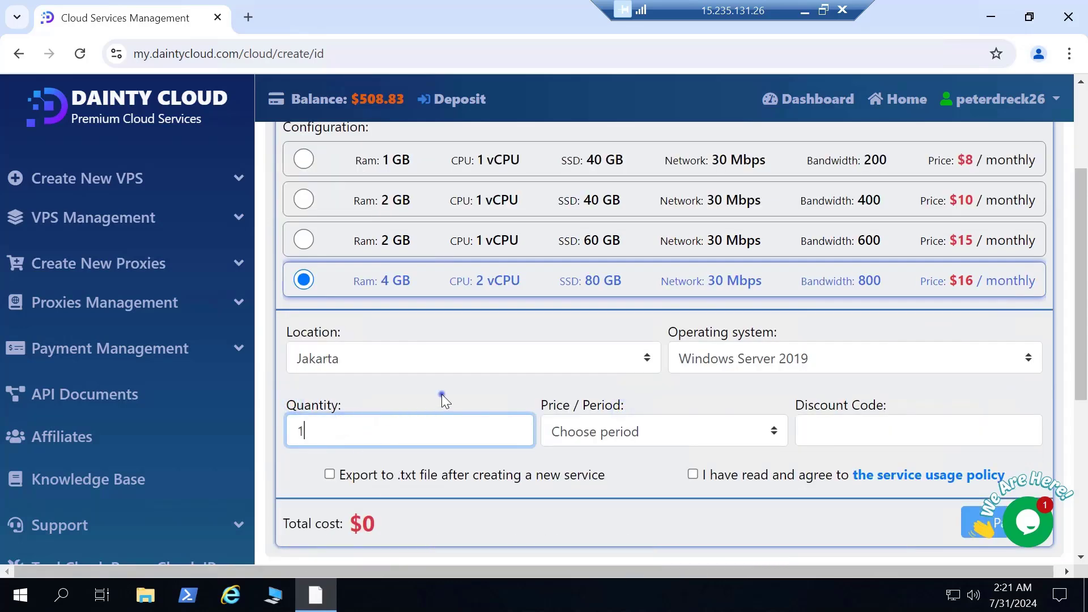
{"action": "left_click", "coordinate": [443, 394]}
{"action": "left_click", "coordinate": [653, 441]}
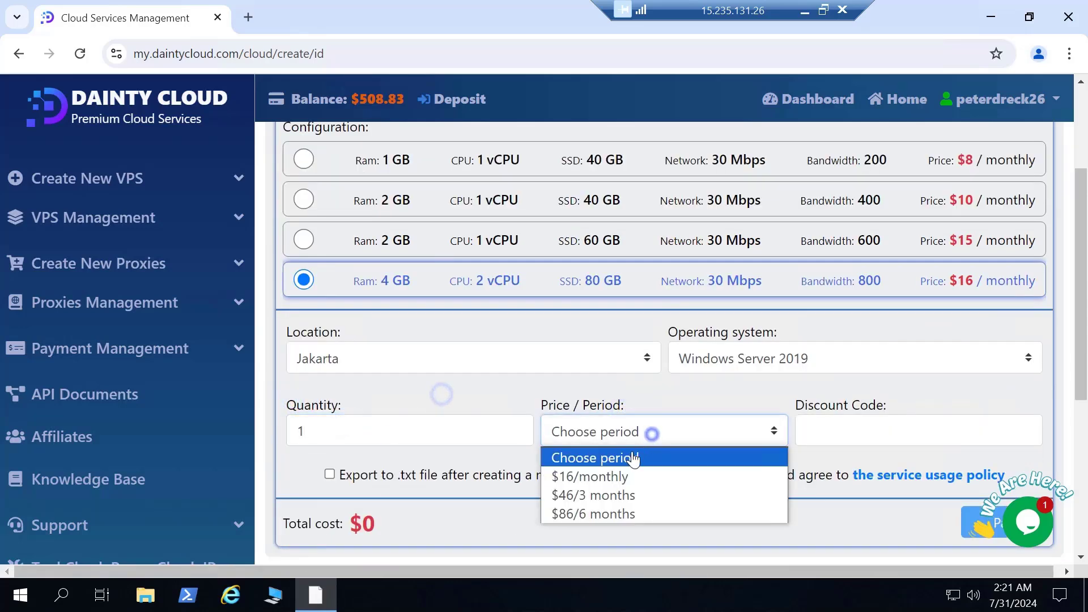
{"action": "left_click", "coordinate": [594, 479]}
{"action": "left_click", "coordinate": [844, 428]}
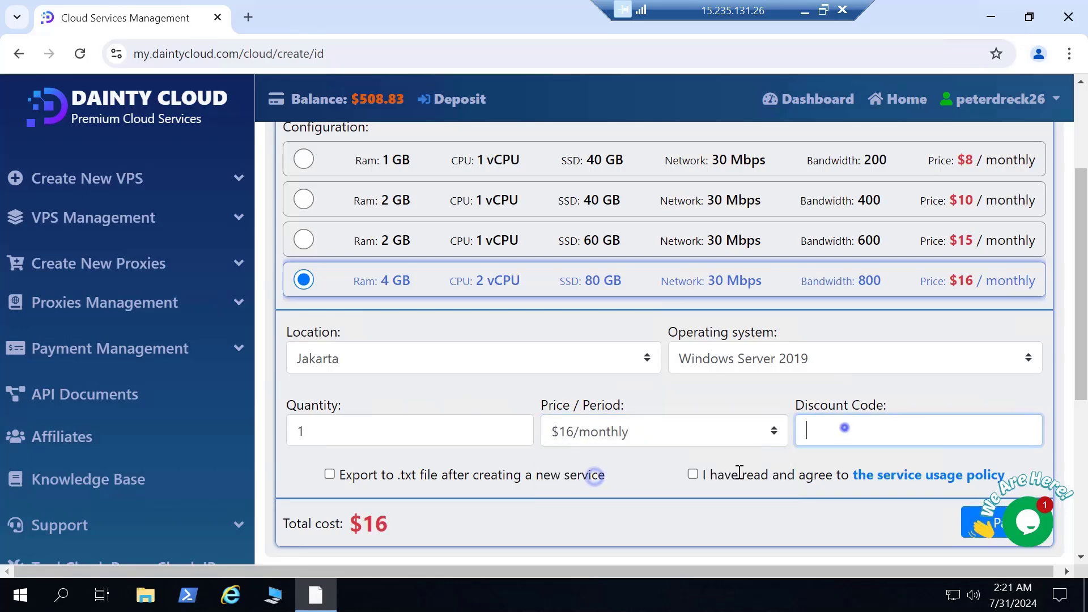
{"action": "left_click", "coordinate": [693, 475]}
Reselect the 4 GB RAM configuration with the $16/monthly period and pay for the VPS order.
{"action": "scroll", "coordinate": [359, 266], "scroll_direction": "up", "scroll_amount": 1}
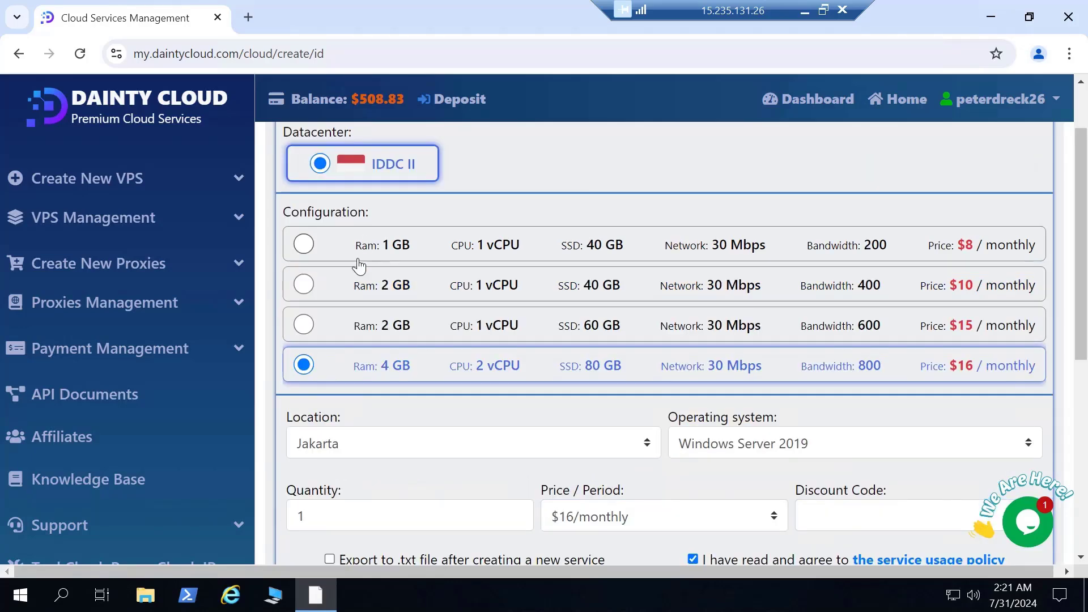
{"action": "left_click", "coordinate": [305, 327]}
{"action": "left_click", "coordinate": [383, 361]}
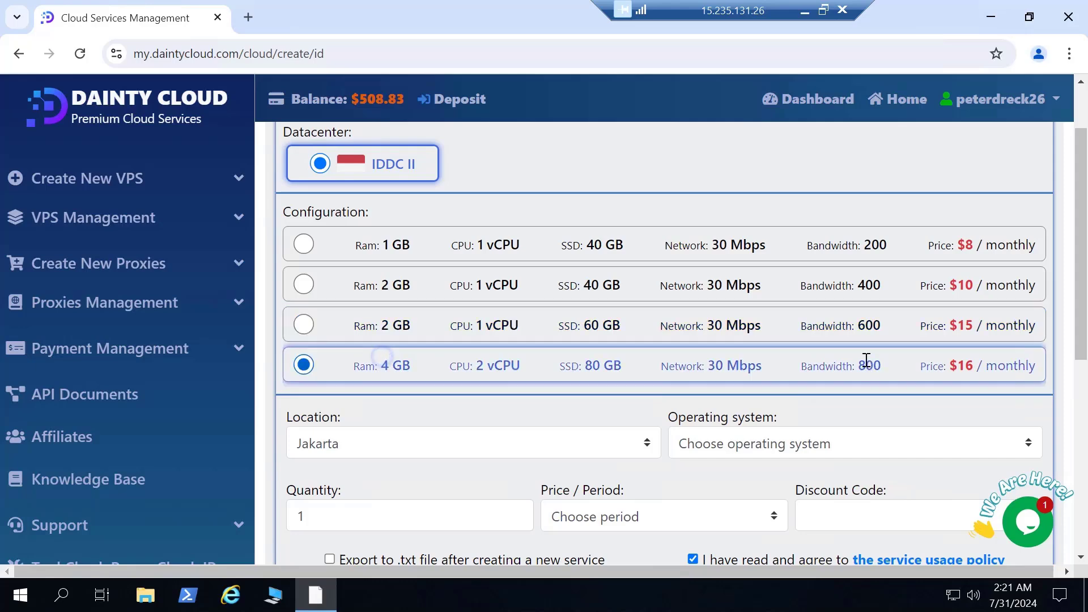
{"action": "scroll", "coordinate": [845, 354], "scroll_direction": "down", "scroll_amount": 3}
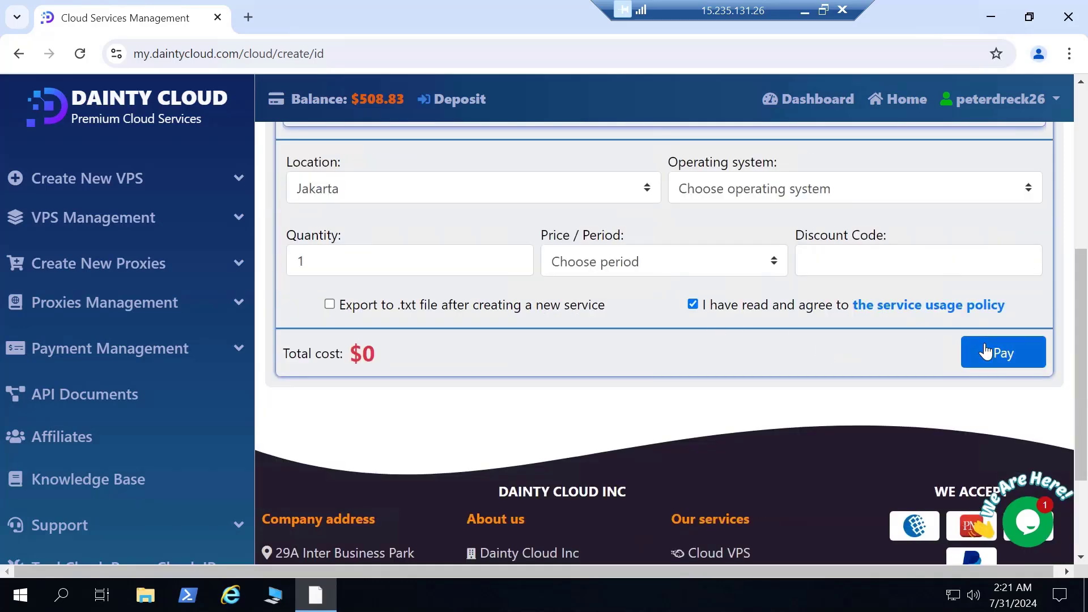
{"action": "scroll", "coordinate": [799, 318], "scroll_direction": "up", "scroll_amount": 1}
{"action": "left_click", "coordinate": [624, 345]}
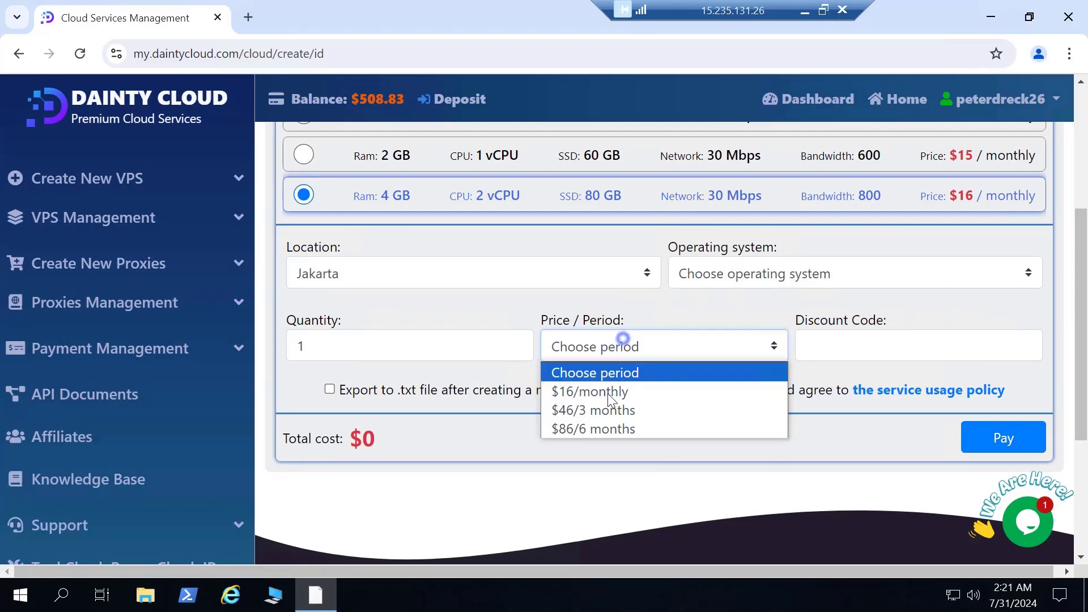
{"action": "left_click", "coordinate": [606, 392]}
{"action": "left_click", "coordinate": [967, 438]}
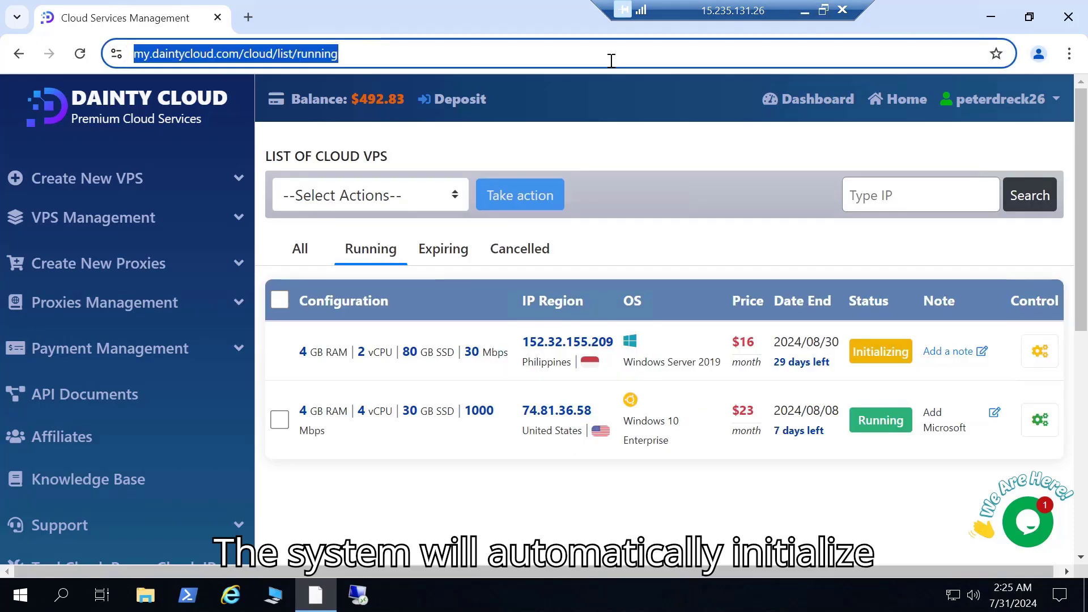
Reload the list of running VPSs and show the login information in the new Windows Server 2019 VPS's details.
{"action": "key", "text": "Return"}
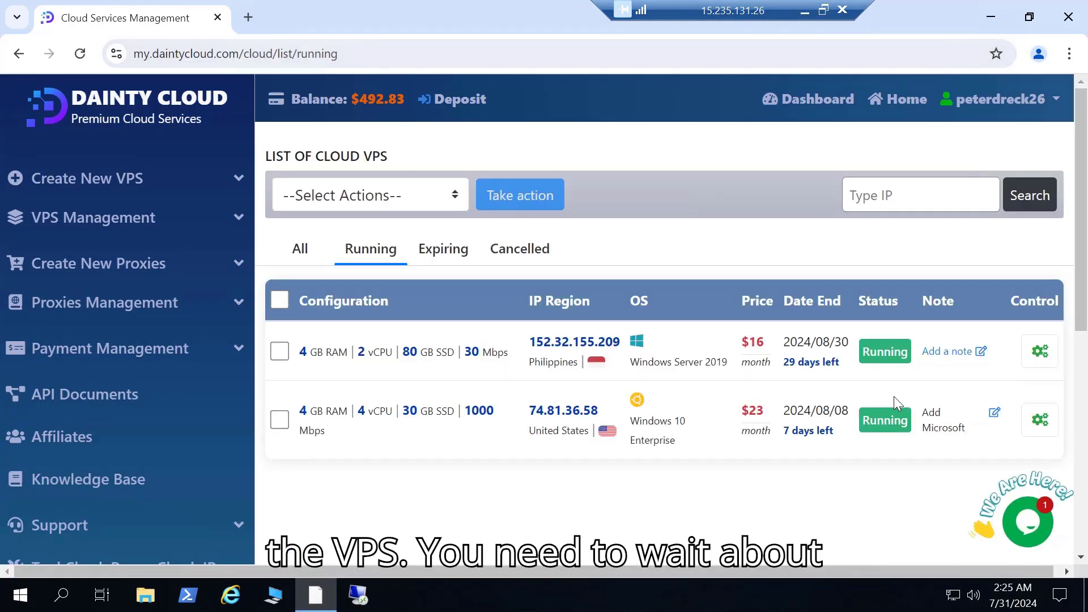
{"action": "left_click", "coordinate": [1038, 356]}
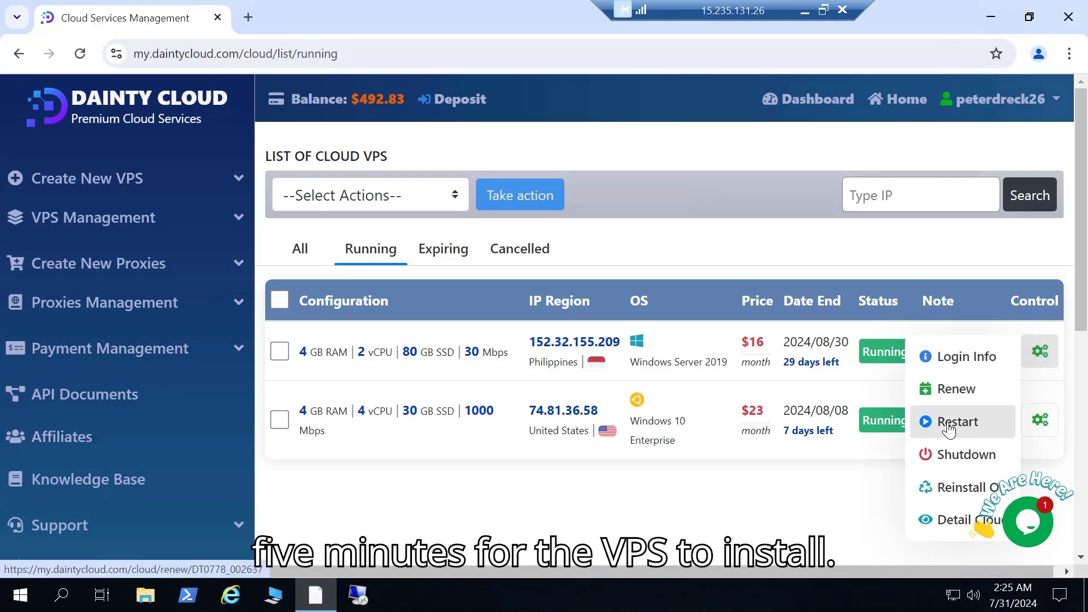
{"action": "left_click", "coordinate": [958, 520]}
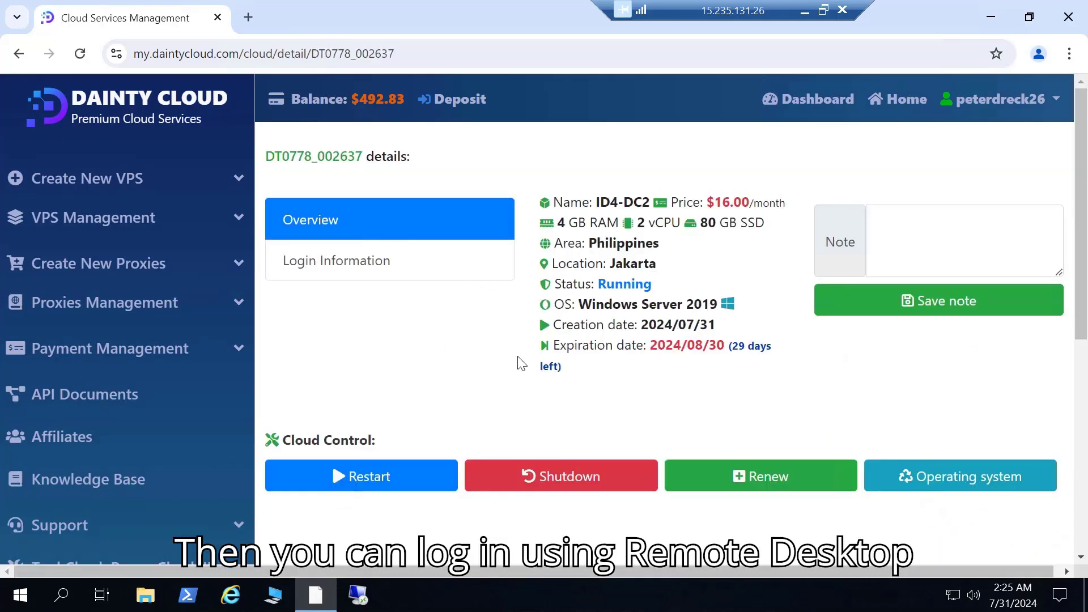
{"action": "left_click", "coordinate": [408, 258]}
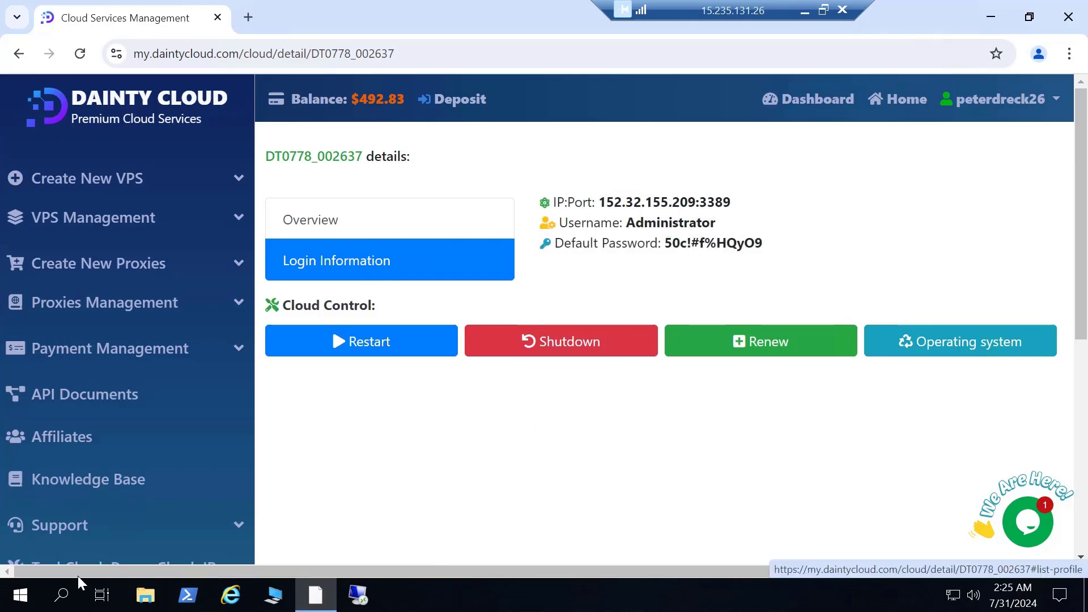
Switch to Remote Desktop Connection by searching for "remote", and move its window clear of the VPS login details.
{"action": "left_click", "coordinate": [59, 594]}
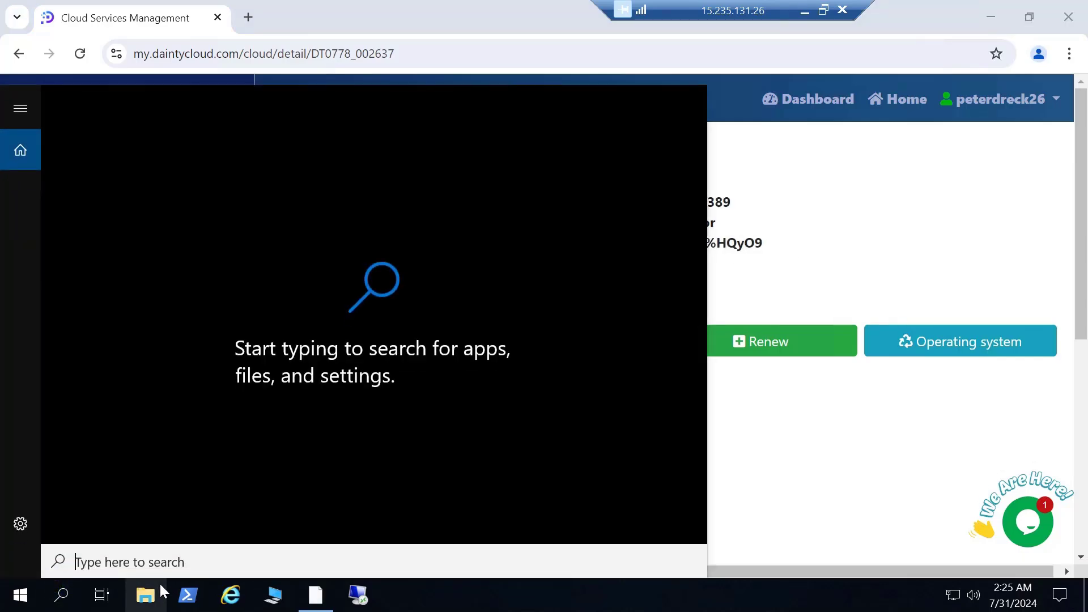
{"action": "type", "text": "remote"}
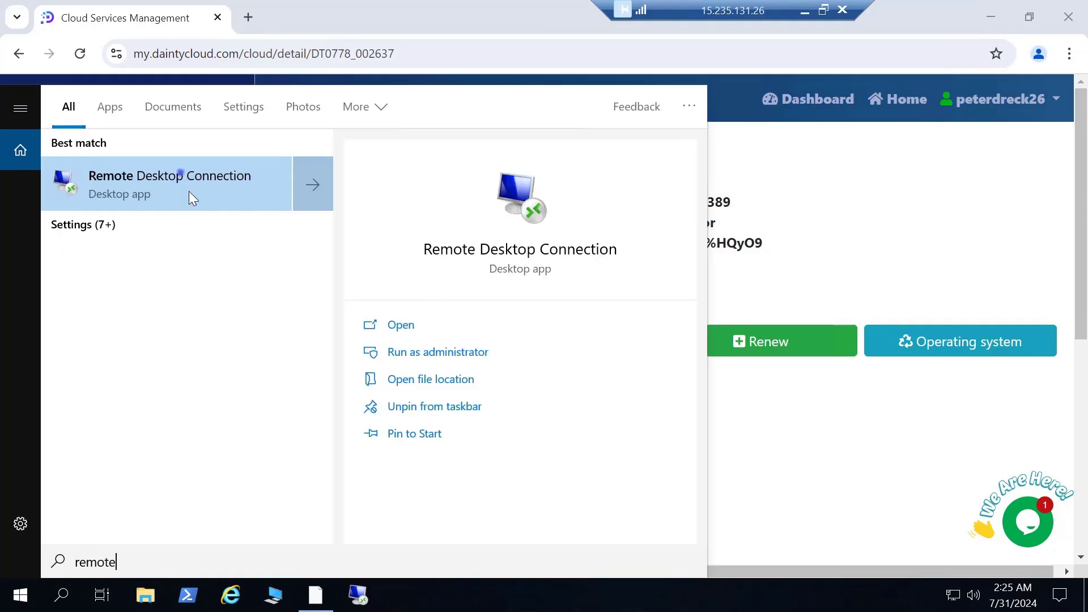
{"action": "left_click", "coordinate": [189, 192]}
{"action": "left_click_drag", "start_coordinate": [521, 105], "coordinate": [839, 164]}
Copy the VPS's IP and port from the login details and start a remote connection to 152.32.155.209:3389.
{"action": "left_click", "coordinate": [618, 202]}
{"action": "key", "text": "alt+Tab"}
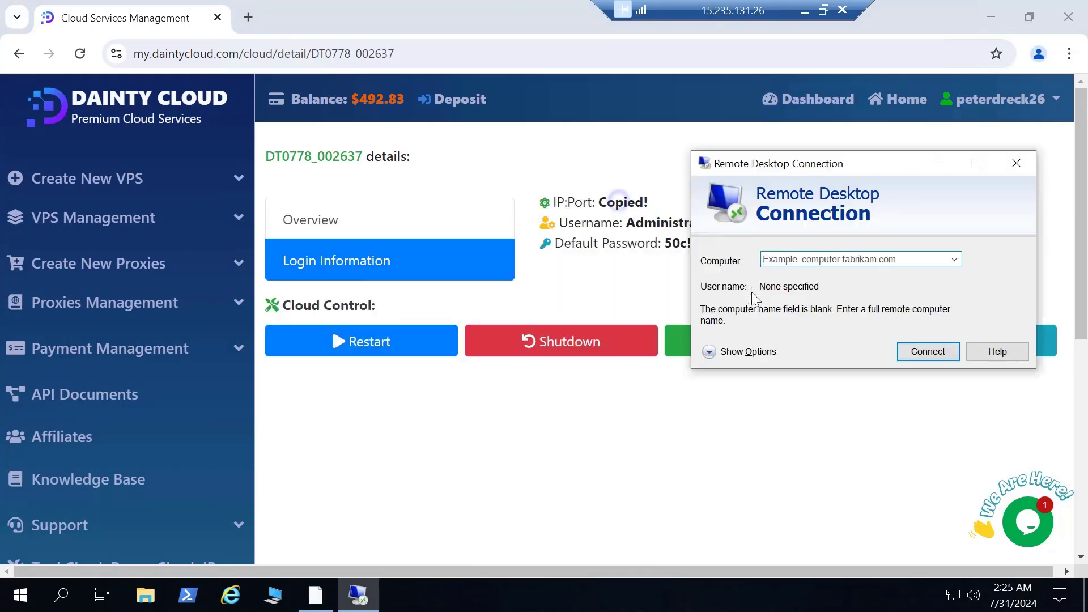
{"action": "left_click", "coordinate": [784, 266]}
{"action": "type", "text": "152.32.155.209:3389"}
{"action": "left_click", "coordinate": [930, 352]}
Copy the username Administrator and the default password from the VPS details into the credentials prompt, and complete the remote sign-in.
{"action": "left_click", "coordinate": [649, 227]}
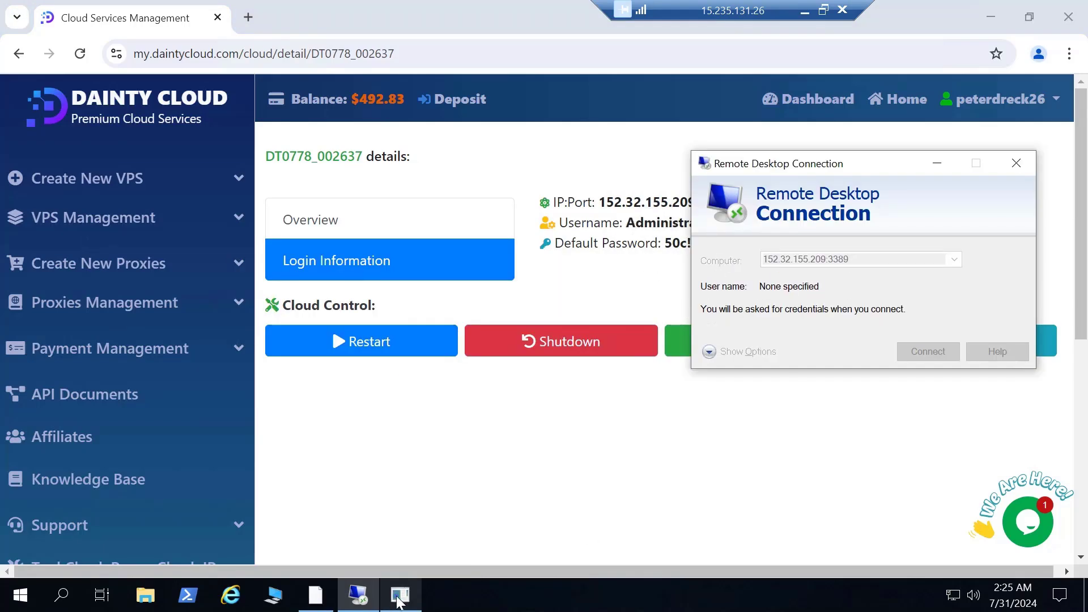
{"action": "left_click", "coordinate": [505, 168]}
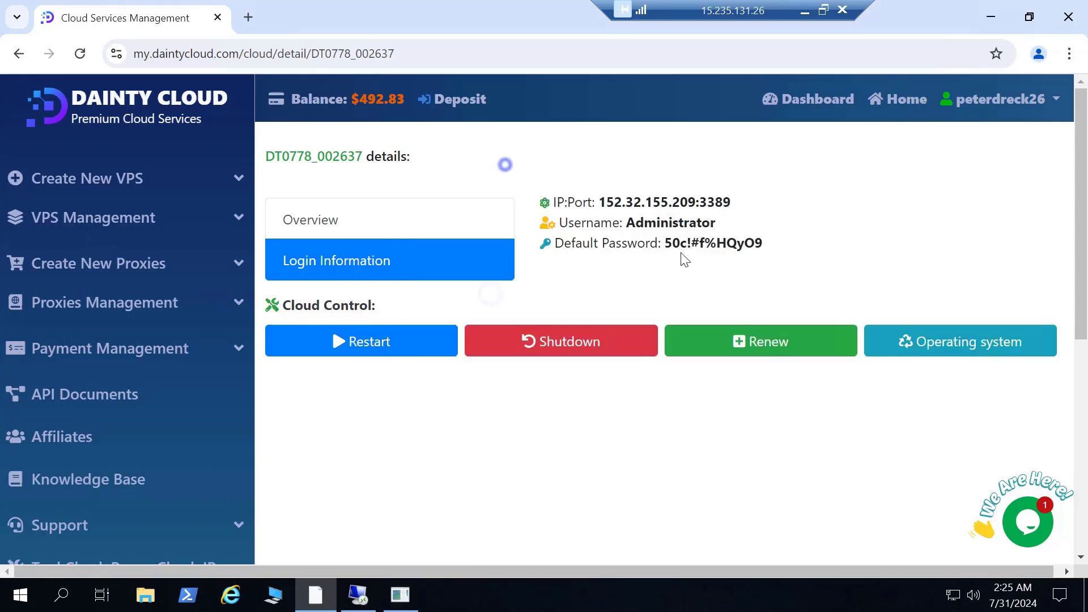
{"action": "left_click", "coordinate": [683, 244]}
{"action": "left_click", "coordinate": [486, 322]}
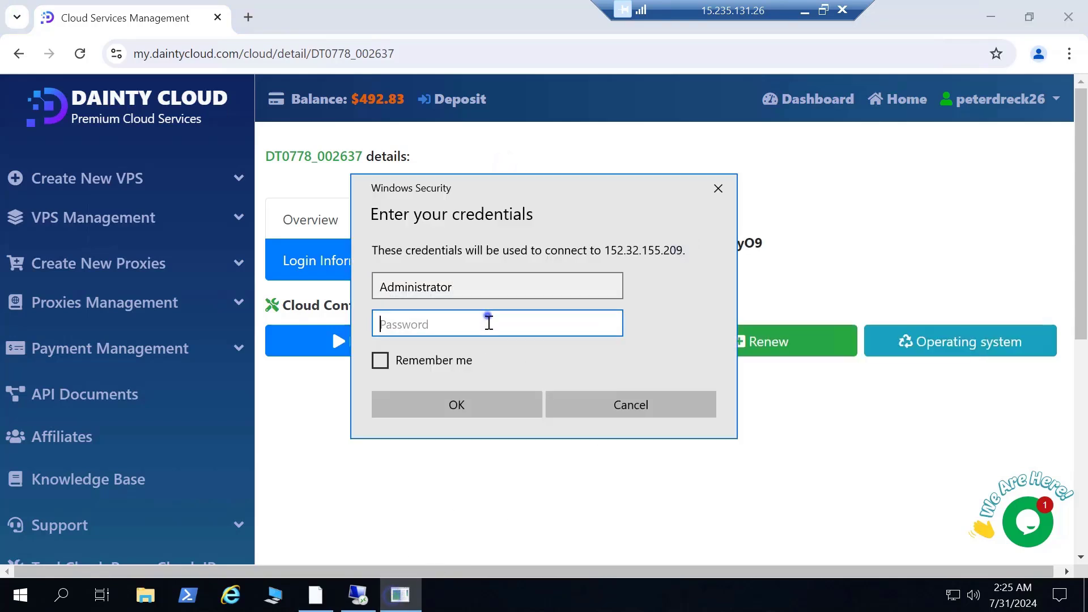
{"action": "key", "text": "ctrl+v"}
{"action": "left_click", "coordinate": [438, 405]}
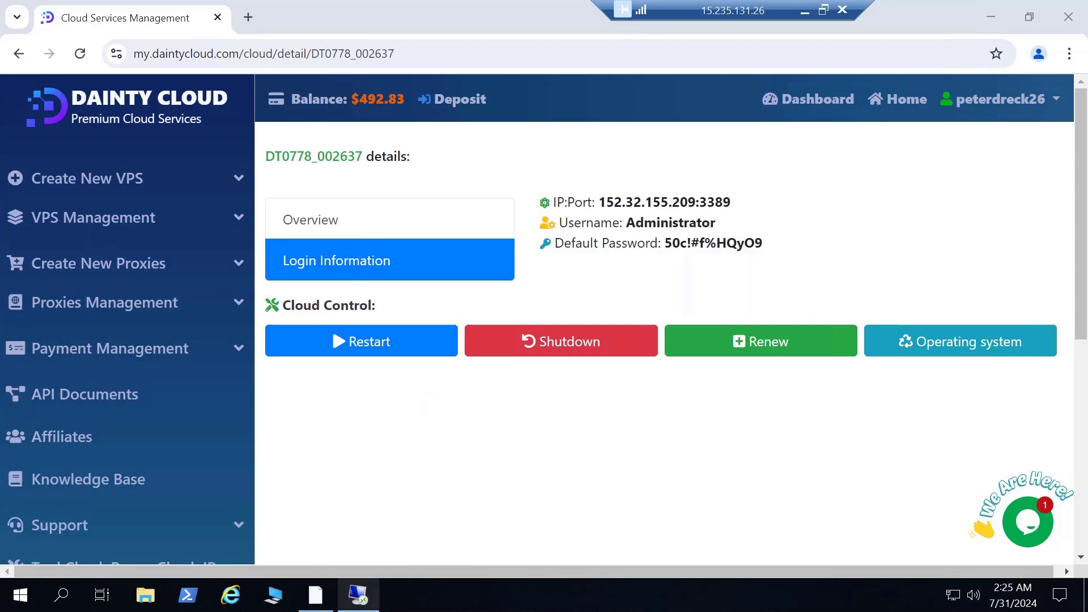
{"action": "left_click", "coordinate": [914, 409]}
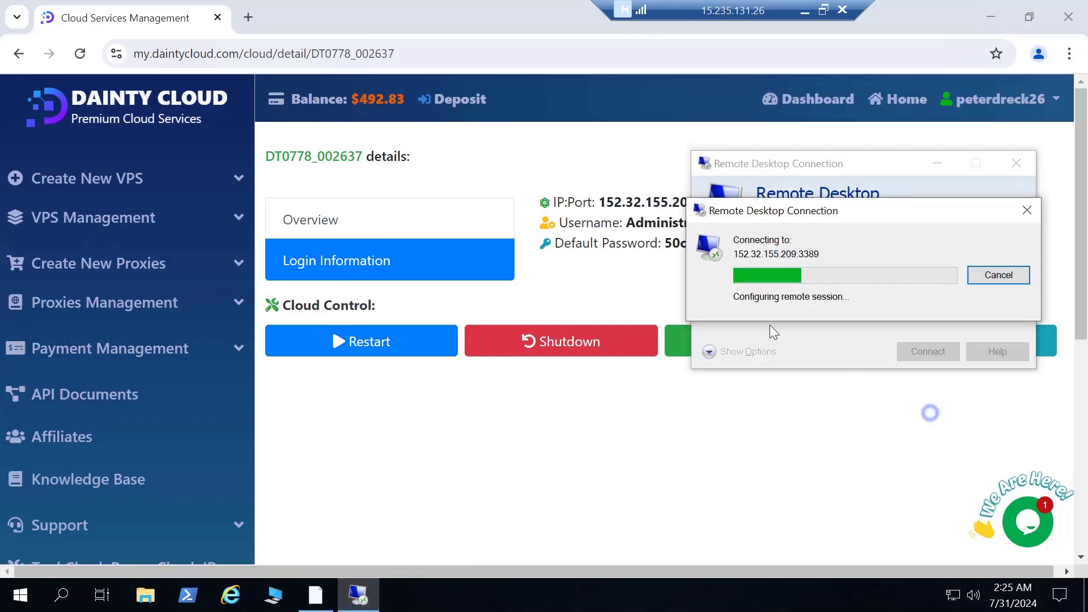
Turn off IE Enhanced Security Configuration for Administrators and Users in Server Manager's Local Server properties, and close Server Manager.
{"action": "key", "text": "super"}
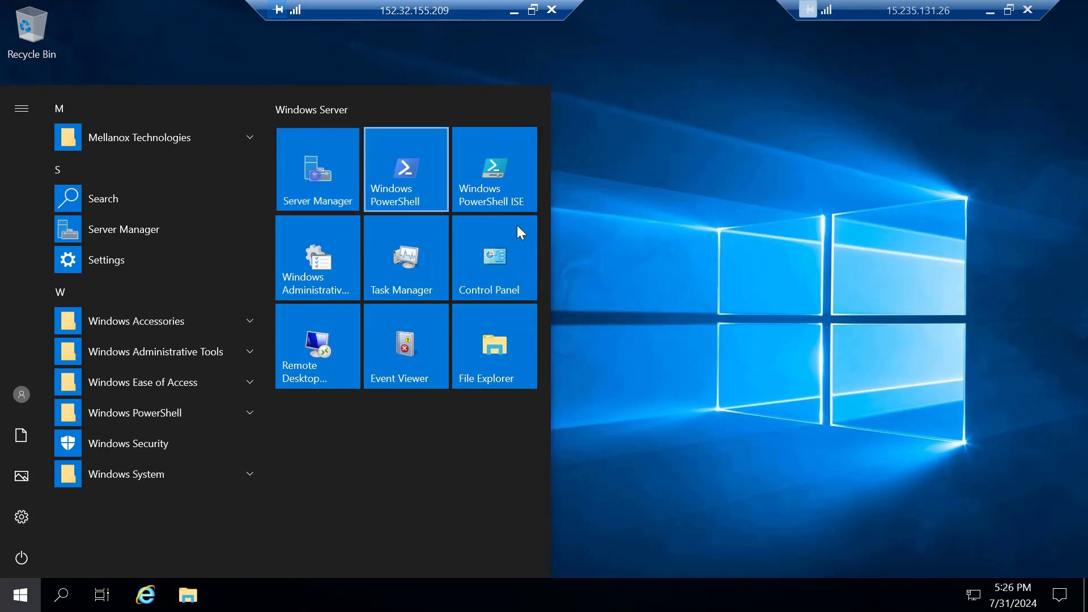
{"action": "left_click", "coordinate": [536, 239]}
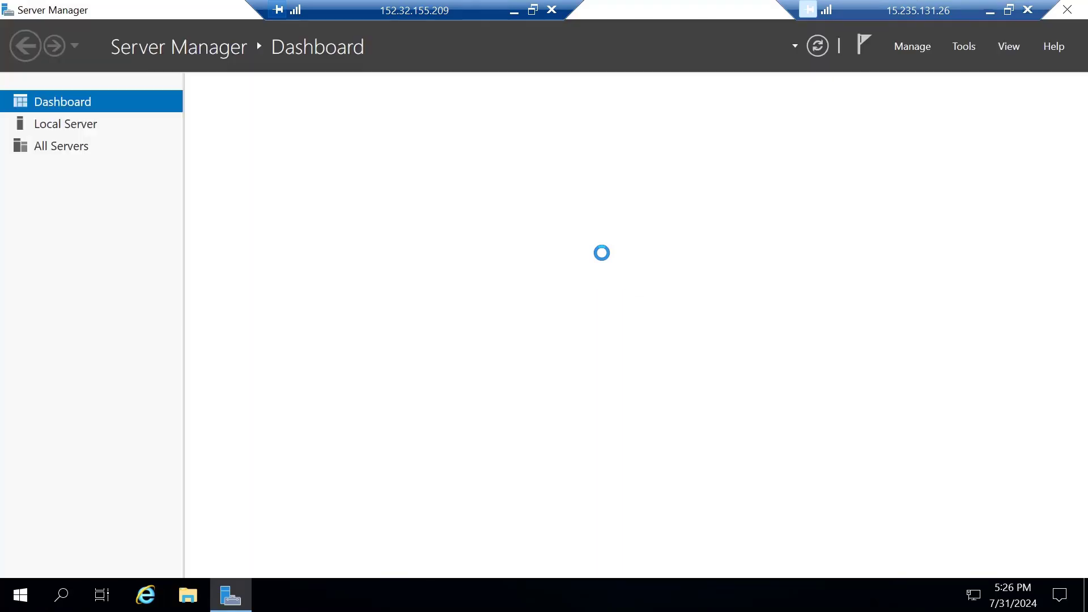
{"action": "left_click", "coordinate": [74, 126]}
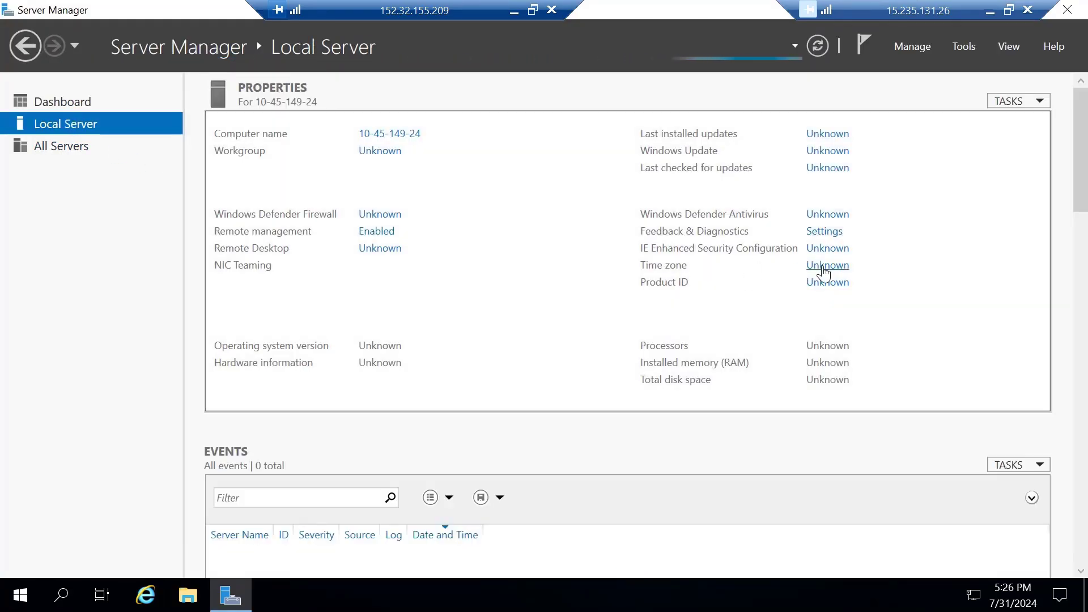
{"action": "left_click", "coordinate": [825, 248]}
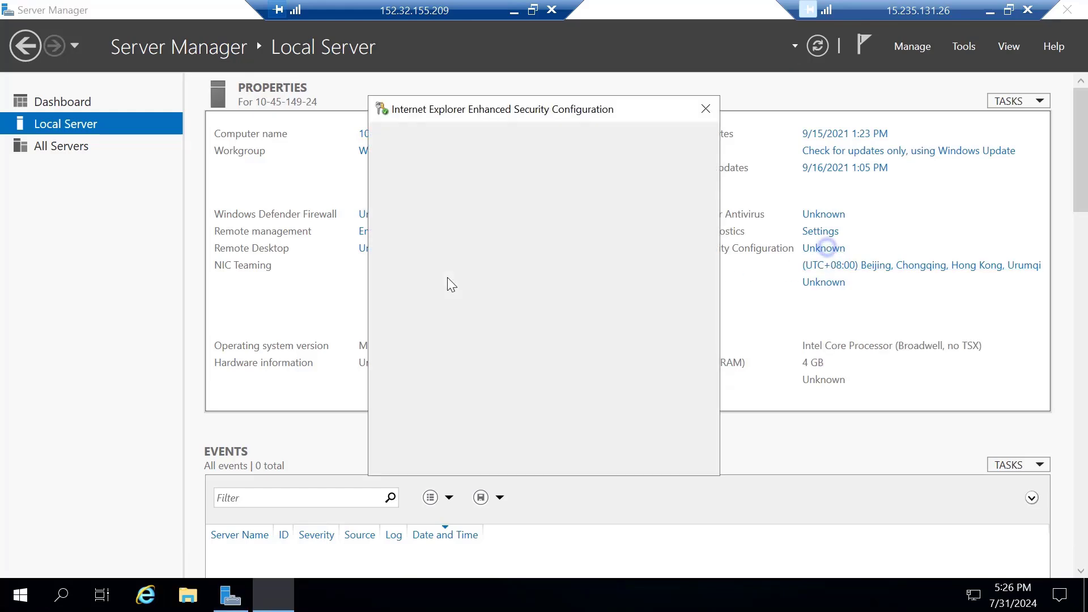
{"action": "left_click", "coordinate": [447, 266]}
{"action": "left_click", "coordinate": [446, 373]}
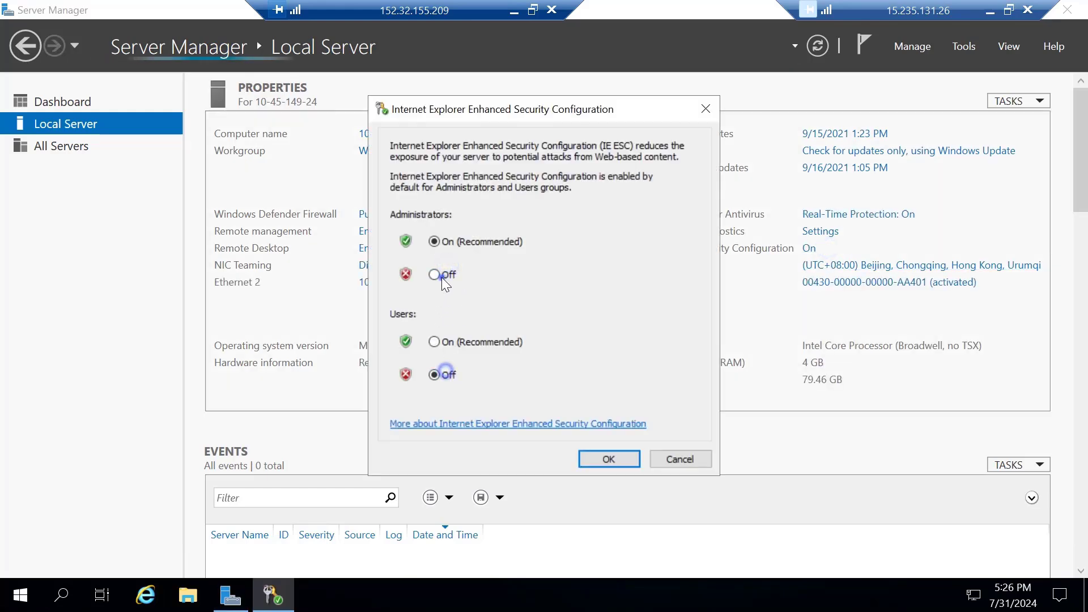
{"action": "left_click", "coordinate": [615, 461]}
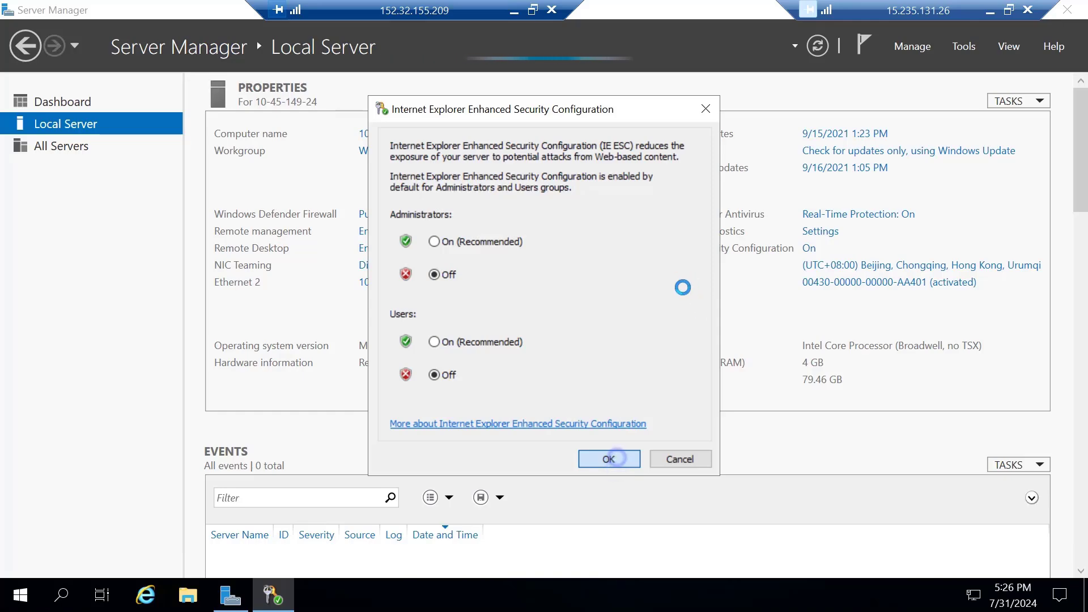
{"action": "left_click", "coordinate": [1066, 12]}
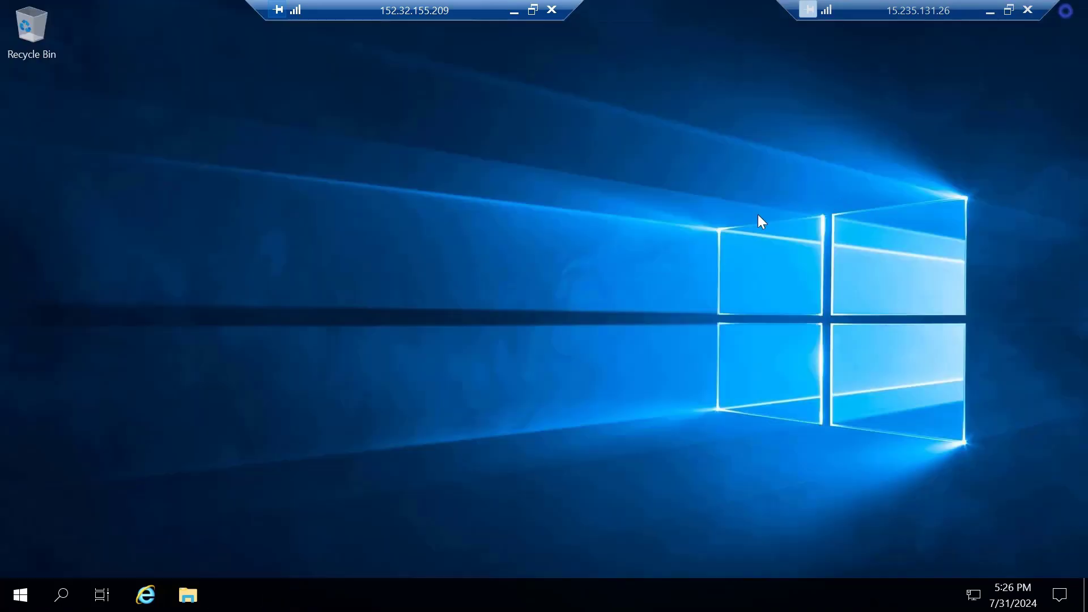
Switch to Internet Explorer, search the web for "dowload chrome", and maximize the browser window.
{"action": "left_click", "coordinate": [145, 596]}
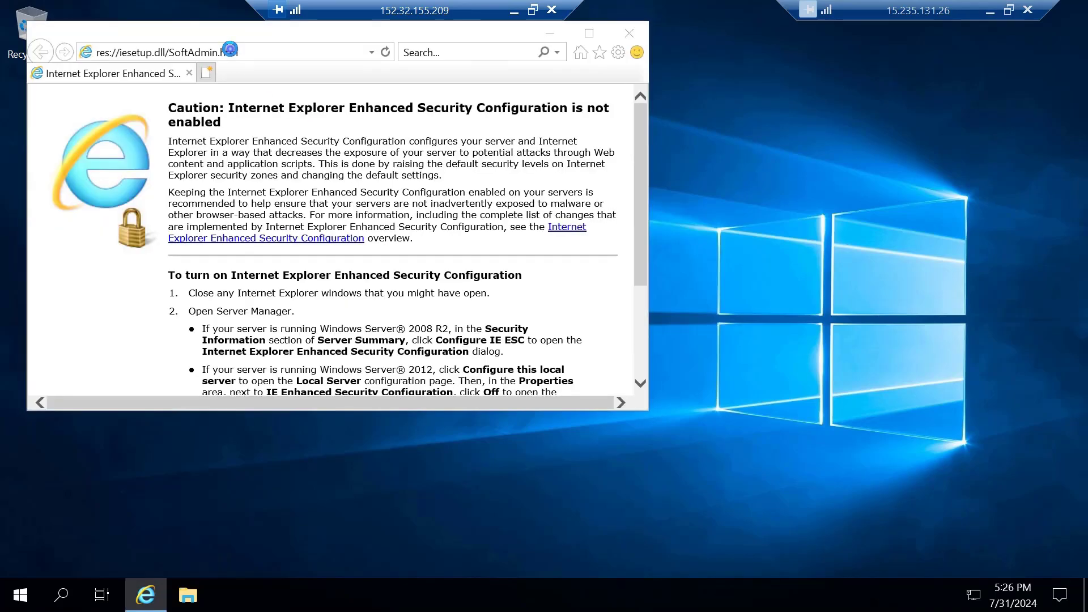
{"action": "left_click", "coordinate": [517, 369]}
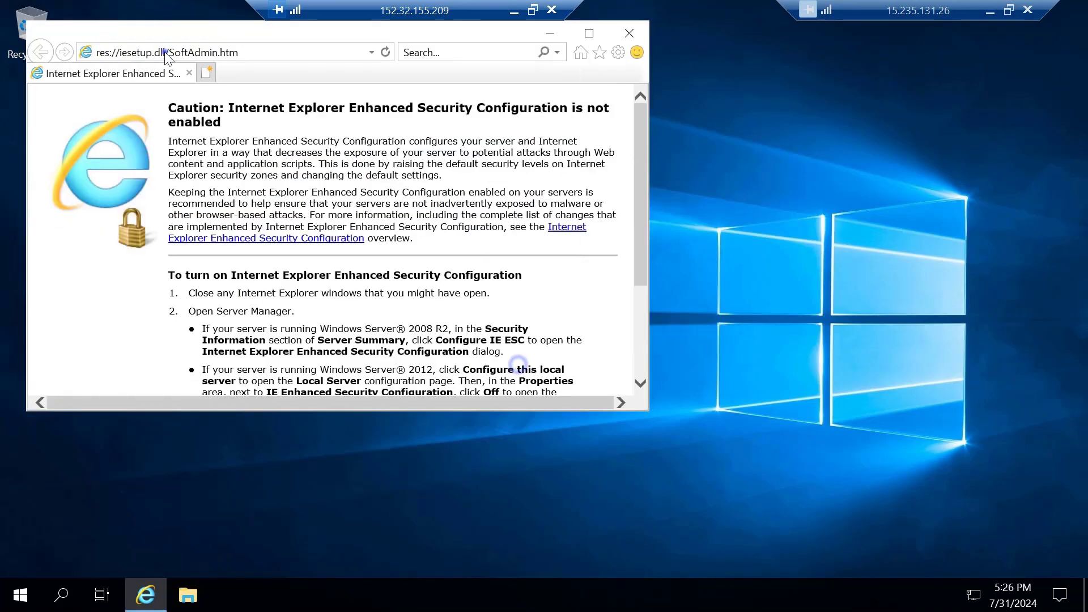
{"action": "left_click", "coordinate": [164, 52]}
{"action": "type", "text": "dowload c"}
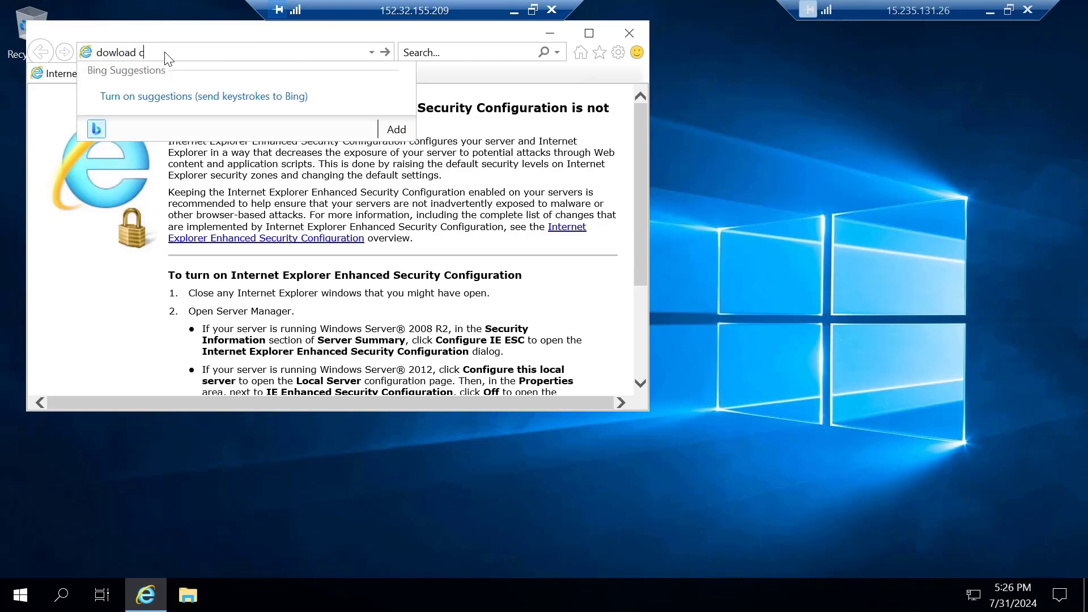
{"action": "type", "text": "hrome"}
{"action": "key", "text": "Return"}
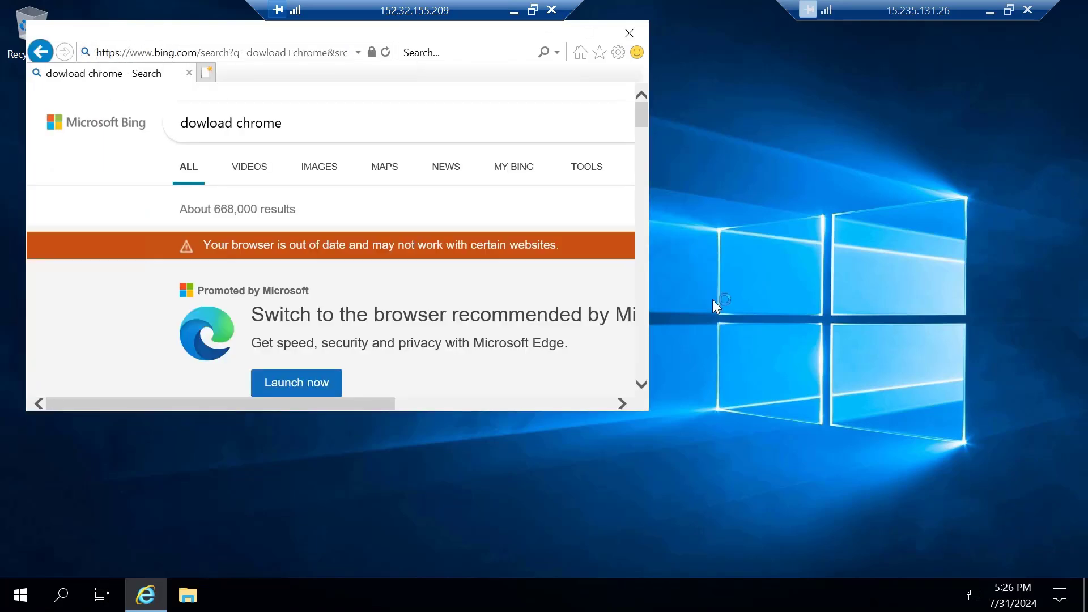
{"action": "left_click", "coordinate": [588, 34]}
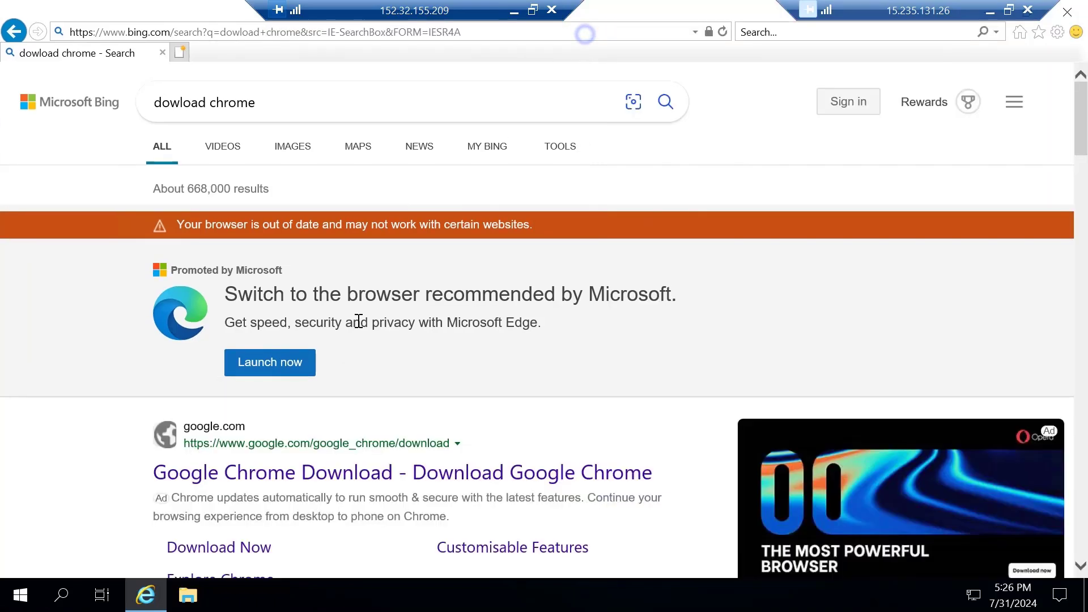
Download Chrome from the google.com result, run ChromeSetup.exe to install it, and close Internet Explorer.
{"action": "left_click", "coordinate": [282, 474]}
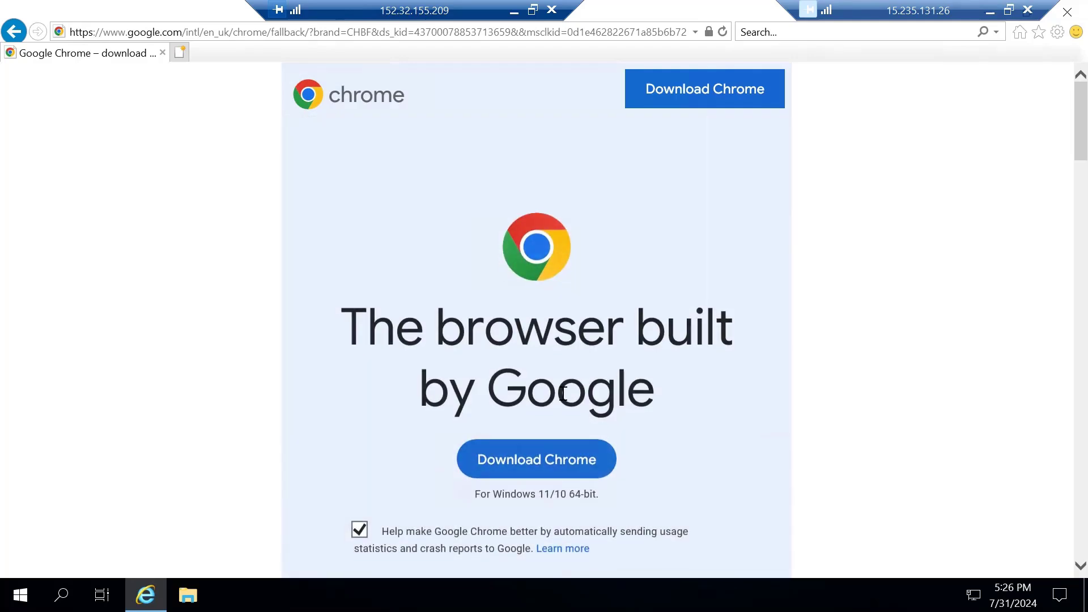
{"action": "left_click", "coordinate": [499, 462]}
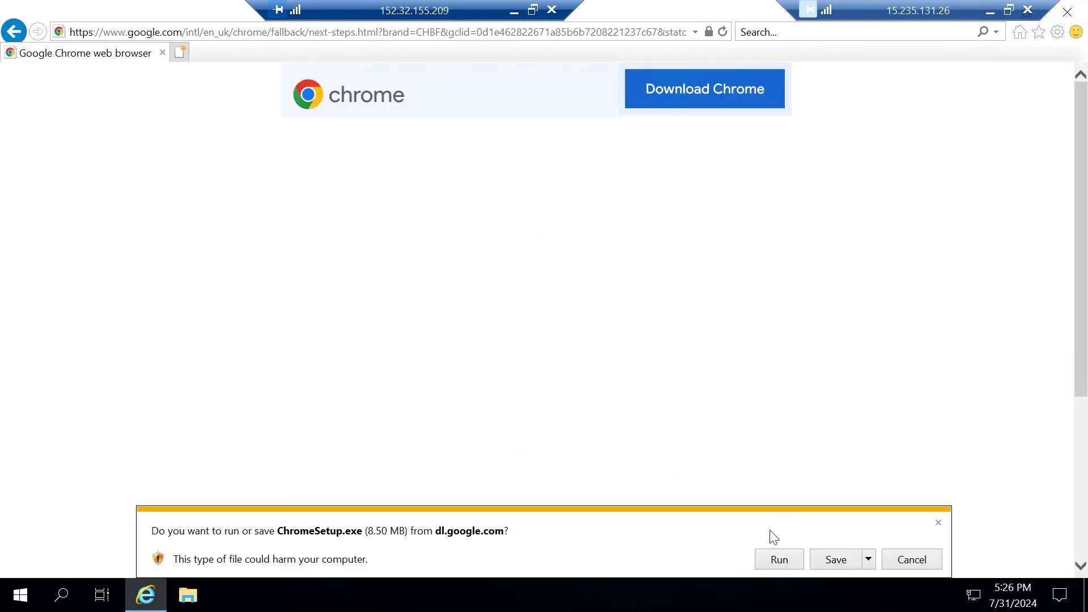
{"action": "left_click", "coordinate": [779, 559]}
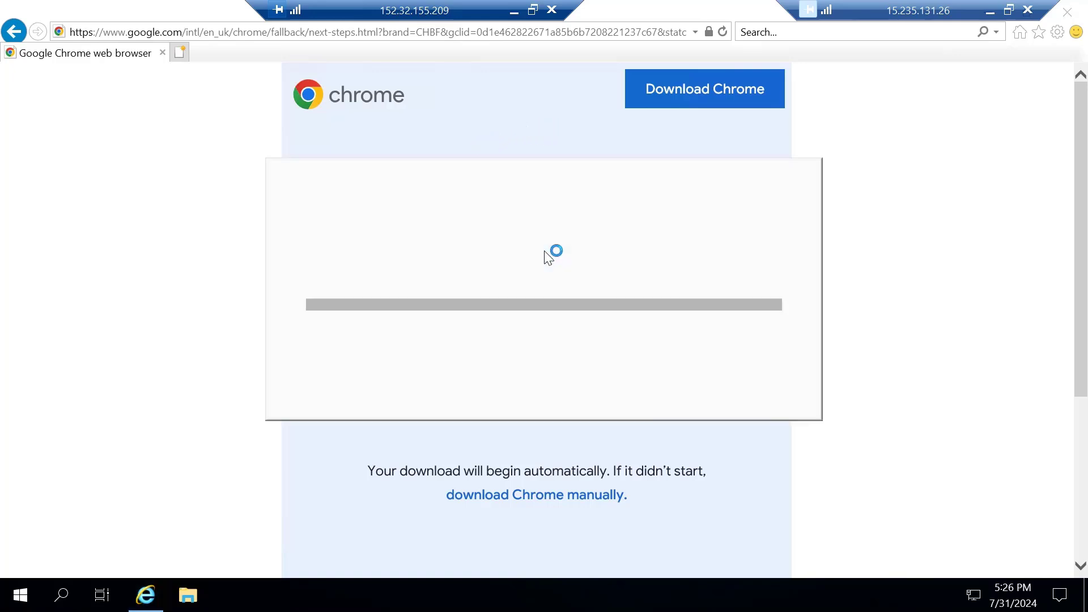
{"action": "left_click", "coordinate": [1069, 12]}
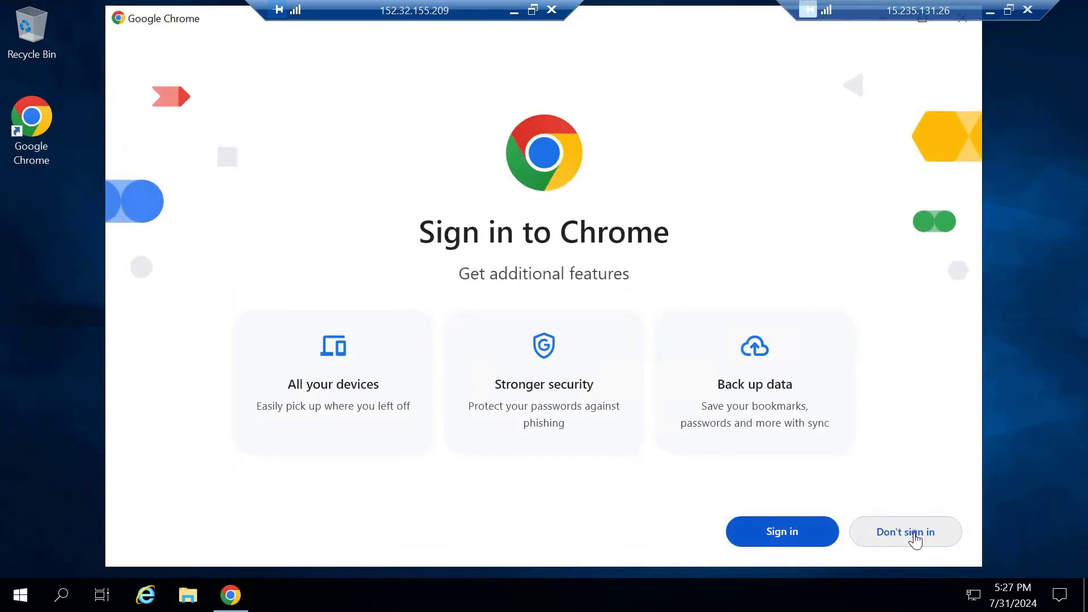
Skip signing in to Chrome, dismiss the ad privacy notice, and keep only a fresh new tab open.
{"action": "left_click", "coordinate": [914, 532]}
{"action": "left_click", "coordinate": [906, 532]}
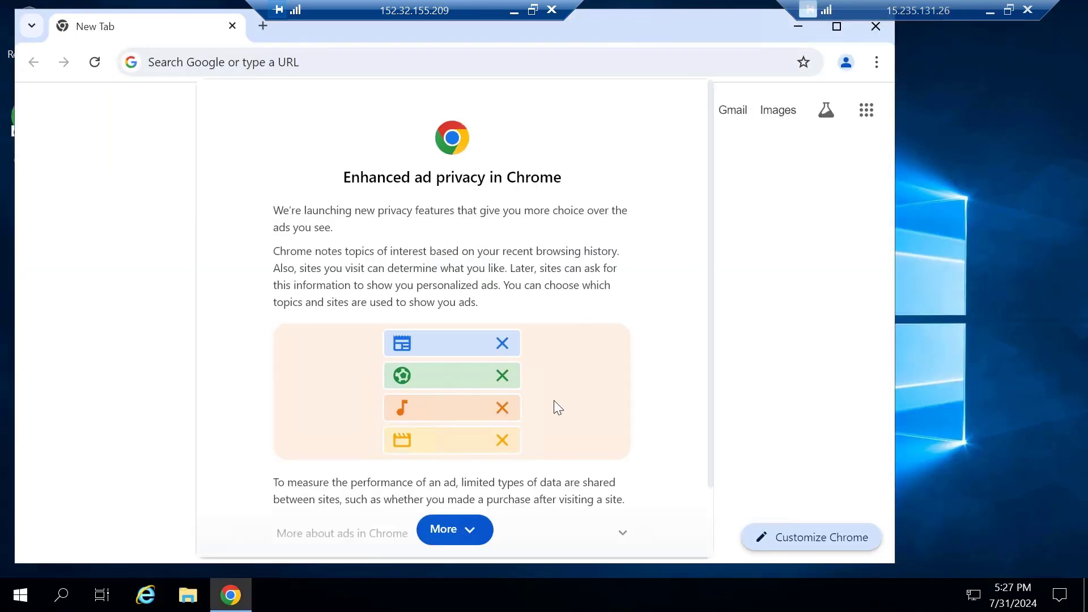
{"action": "scroll", "coordinate": [561, 419], "scroll_direction": "down", "scroll_amount": 3}
{"action": "left_click", "coordinate": [650, 533]}
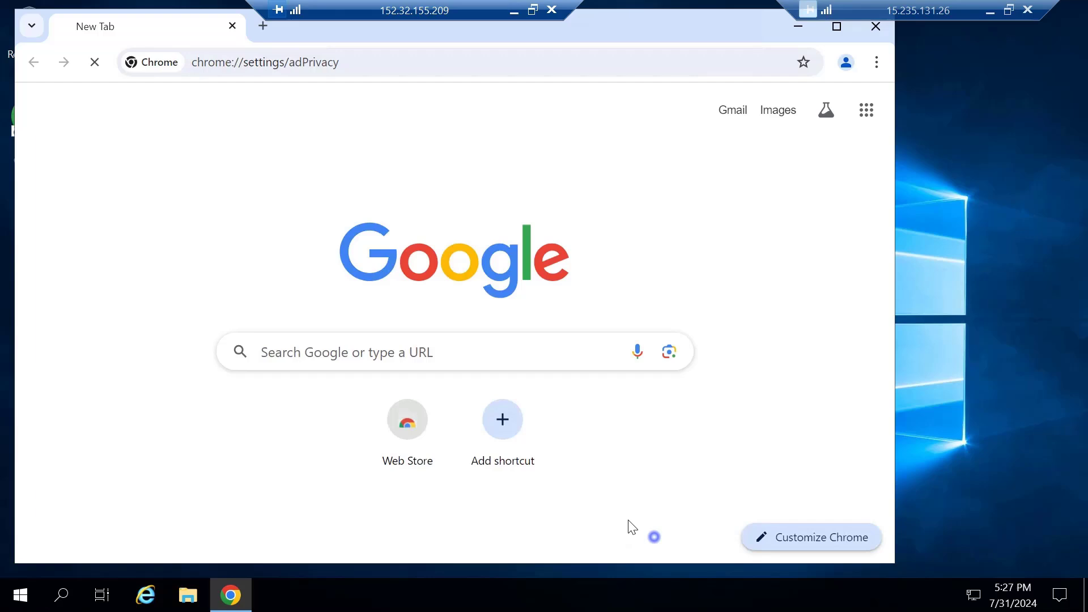
{"action": "left_click", "coordinate": [263, 26]}
{"action": "left_click", "coordinate": [233, 27]}
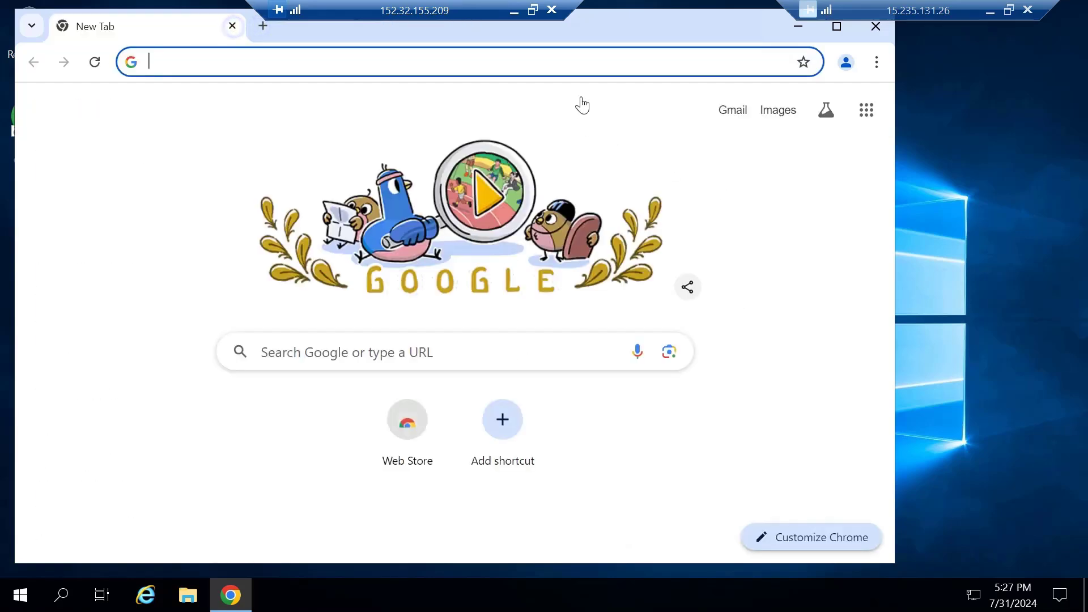
Add another Chrome profile without an account, and disconnect the remote session to 152.32.155.209.
{"action": "left_click_drag", "start_coordinate": [681, 28], "coordinate": [724, 52]}
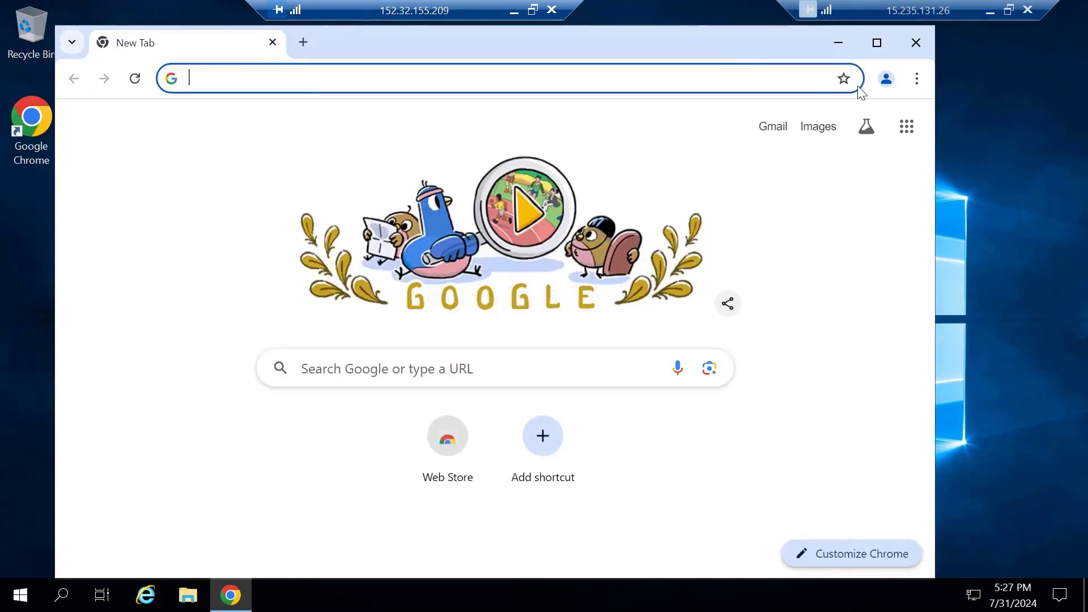
{"action": "left_click", "coordinate": [888, 80]}
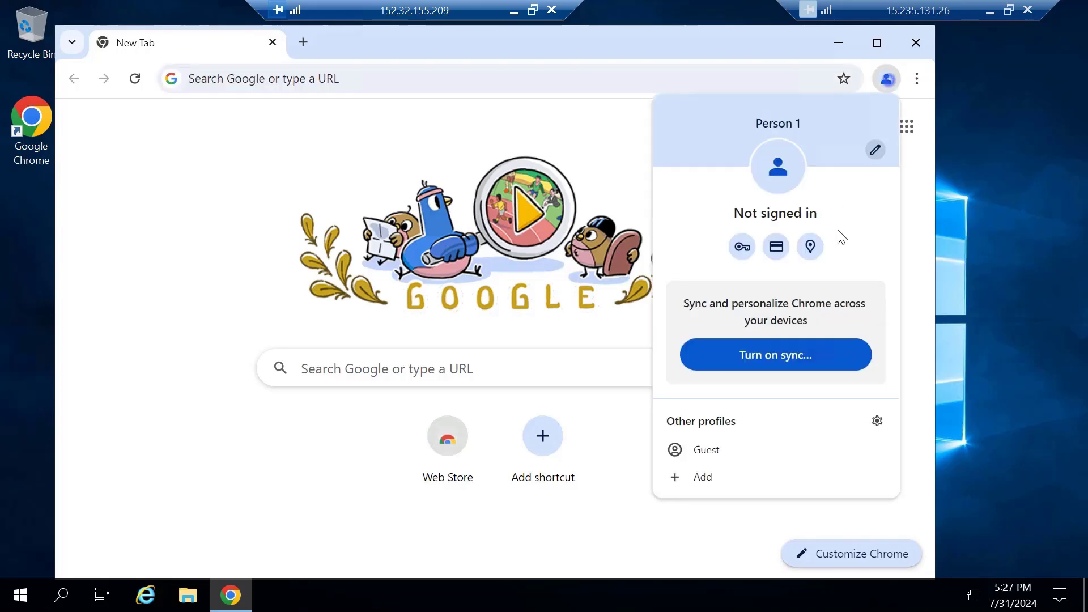
{"action": "left_click", "coordinate": [695, 477]}
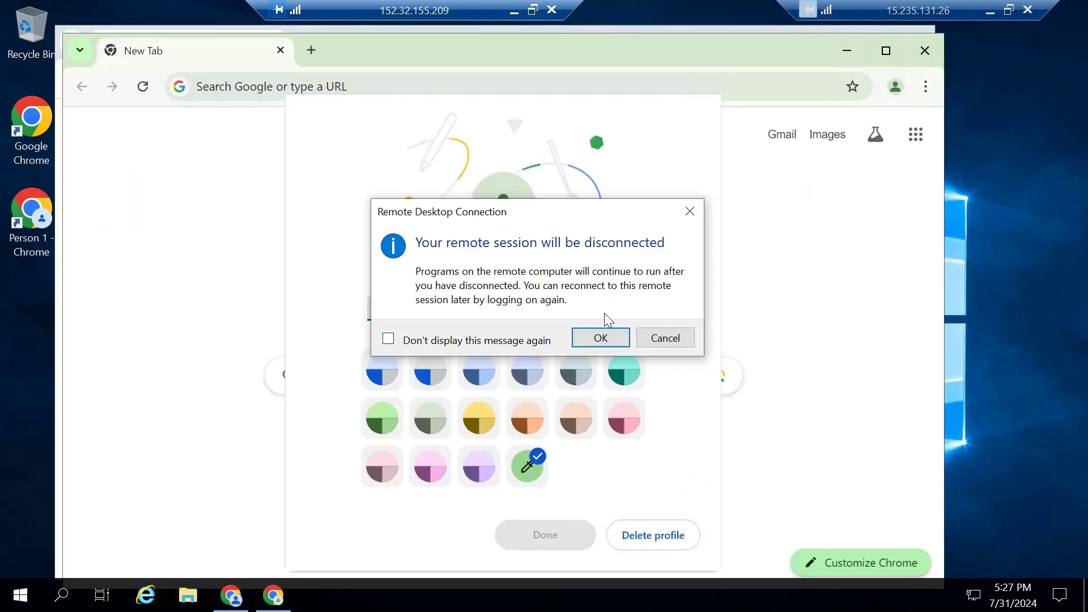
{"action": "left_click", "coordinate": [597, 342]}
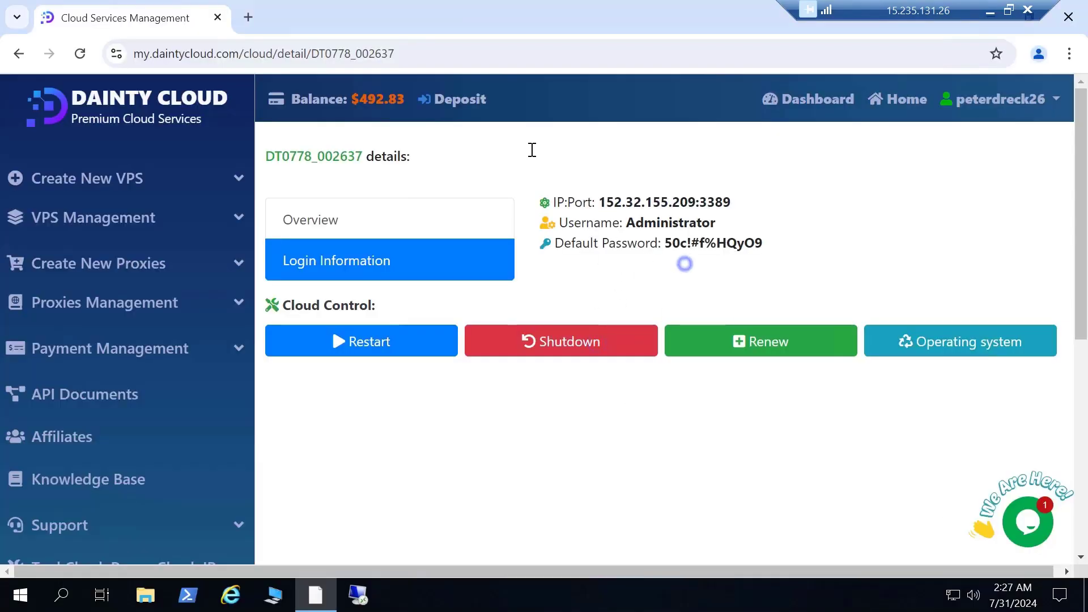
Review the overview and login information of VPS DT0778_002637 and its cloud control options.
{"action": "left_click", "coordinate": [384, 216]}
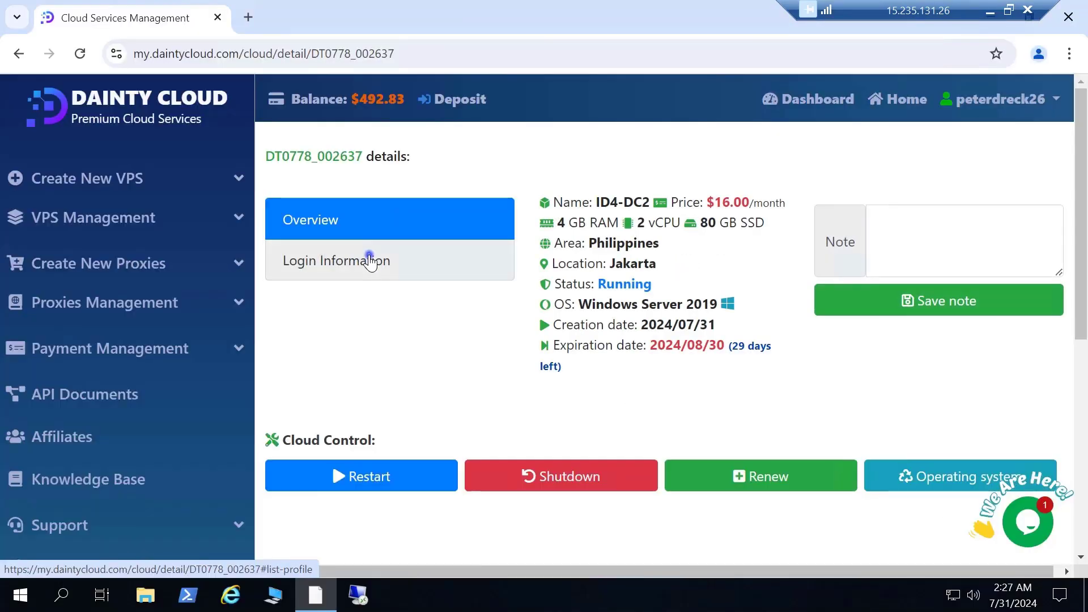
{"action": "left_click", "coordinate": [372, 260]}
{"action": "left_click", "coordinate": [371, 221]}
{"action": "scroll", "coordinate": [760, 437], "scroll_direction": "down", "scroll_amount": 2}
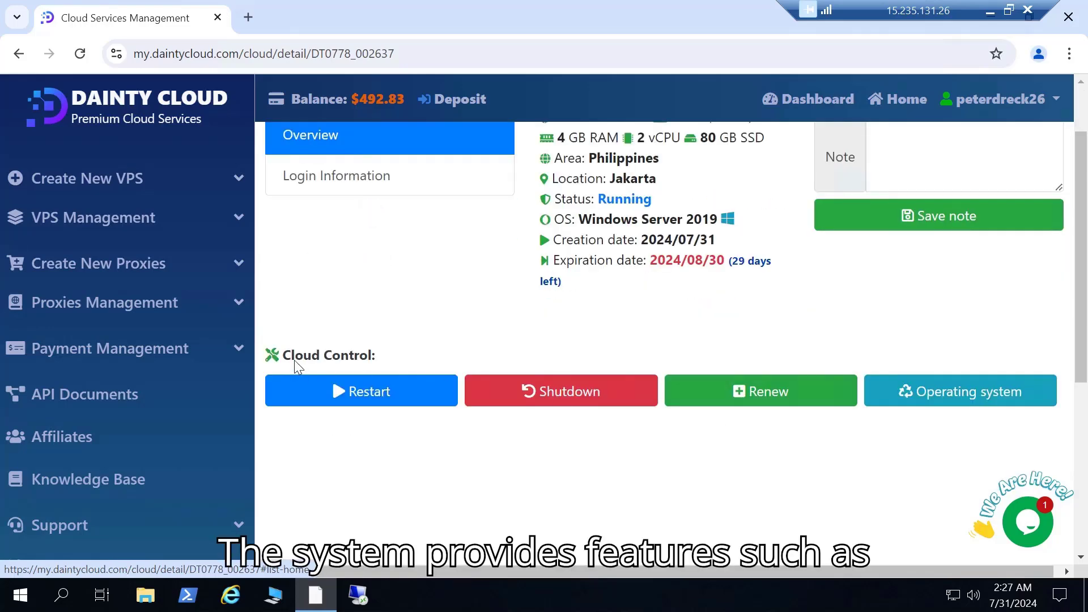
Restart VPS 152.32.155.209 from its cloud controls, agreeing to the confirmation.
{"action": "triple_click", "coordinate": [349, 352]}
{"action": "left_click", "coordinate": [420, 339]}
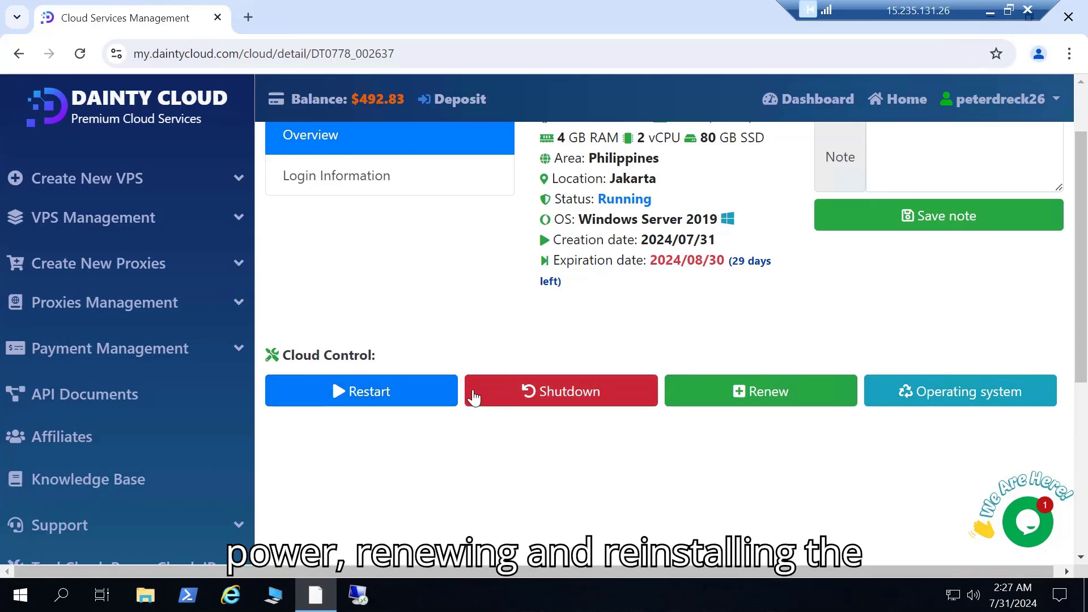
{"action": "left_click", "coordinate": [441, 385]}
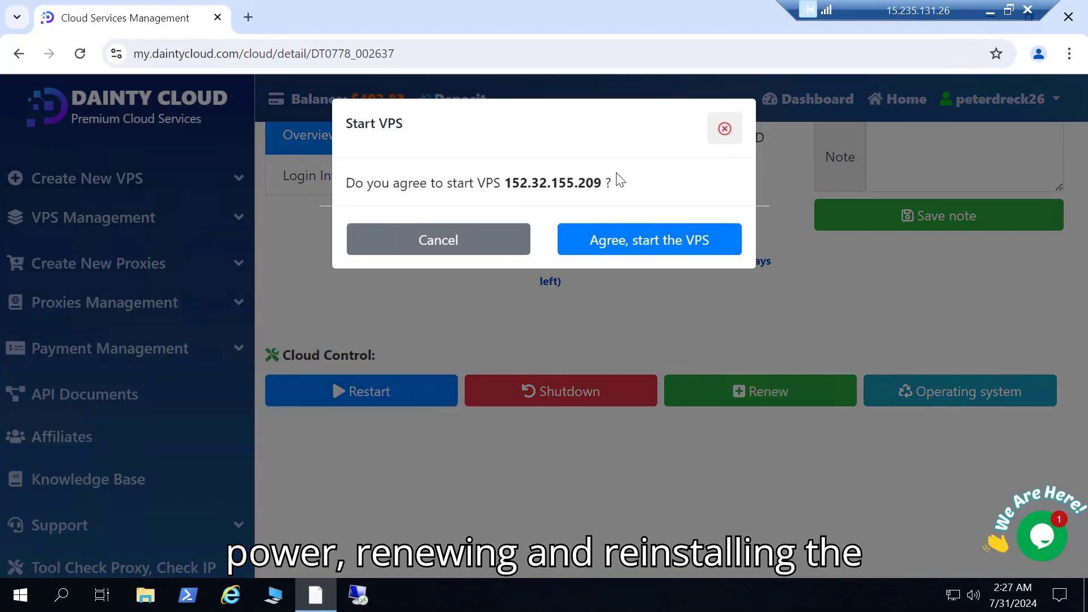
{"action": "left_click", "coordinate": [674, 240]}
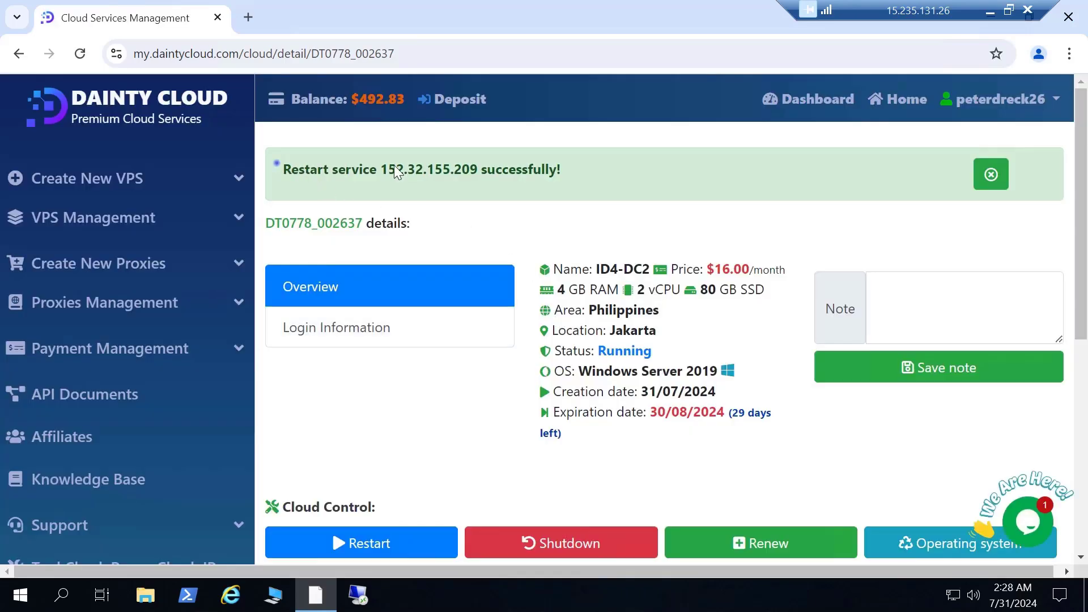
{"action": "left_click_drag", "start_coordinate": [276, 165], "coordinate": [586, 169]}
{"action": "left_click", "coordinate": [550, 193]}
Open the shutdown confirmation for VPS 152.32.155.209 and close it without shutting the VPS down.
{"action": "scroll", "coordinate": [579, 209], "scroll_direction": "down", "scroll_amount": 3}
{"action": "left_click", "coordinate": [585, 375]}
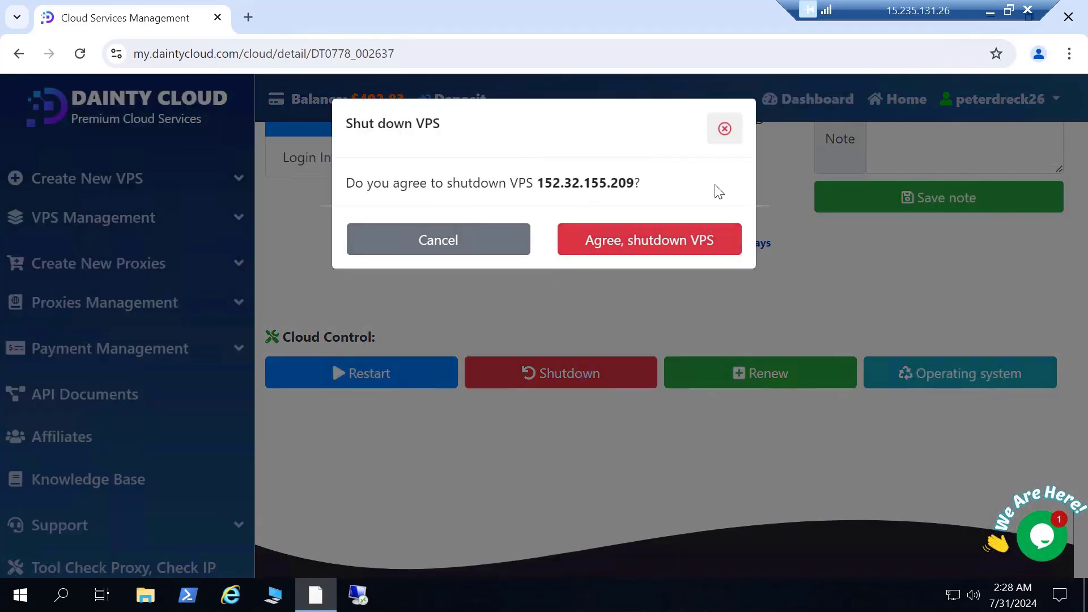
{"action": "left_click_drag", "start_coordinate": [528, 173], "coordinate": [652, 177]}
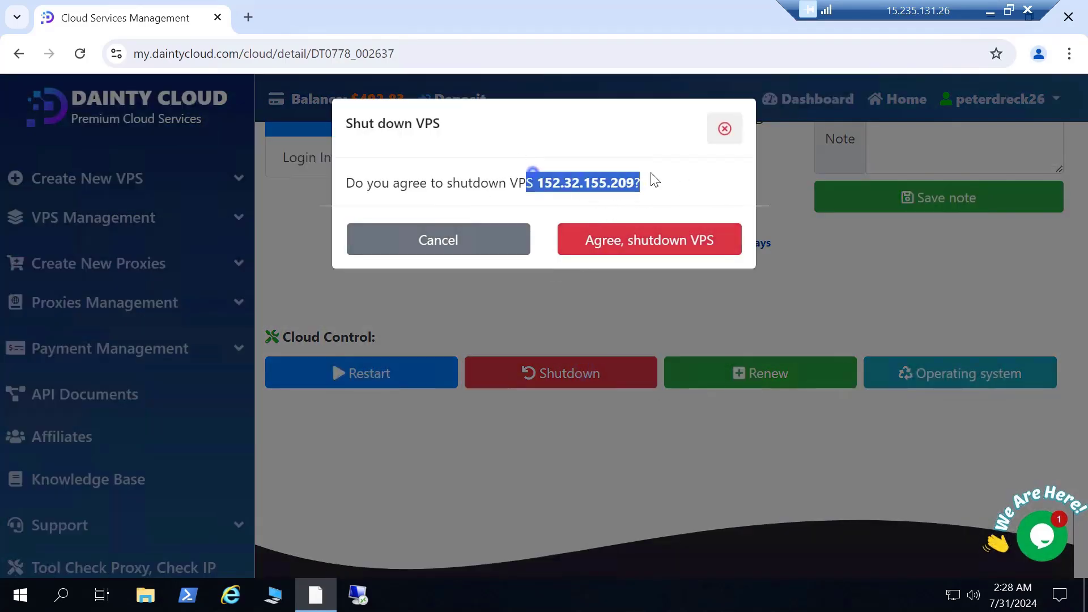
{"action": "left_click", "coordinate": [730, 127]}
Fill in the VPS renewal form with the $16/ monthly period and the renewal agreement, and close it without renewing.
{"action": "left_click", "coordinate": [761, 381]}
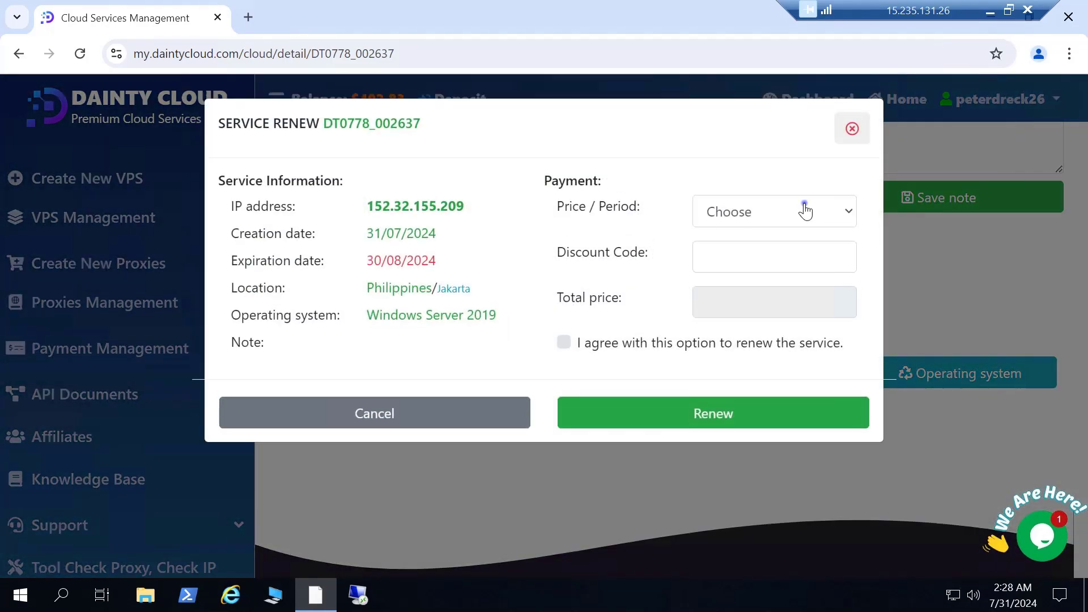
{"action": "left_click", "coordinate": [805, 211]}
{"action": "left_click", "coordinate": [751, 258]}
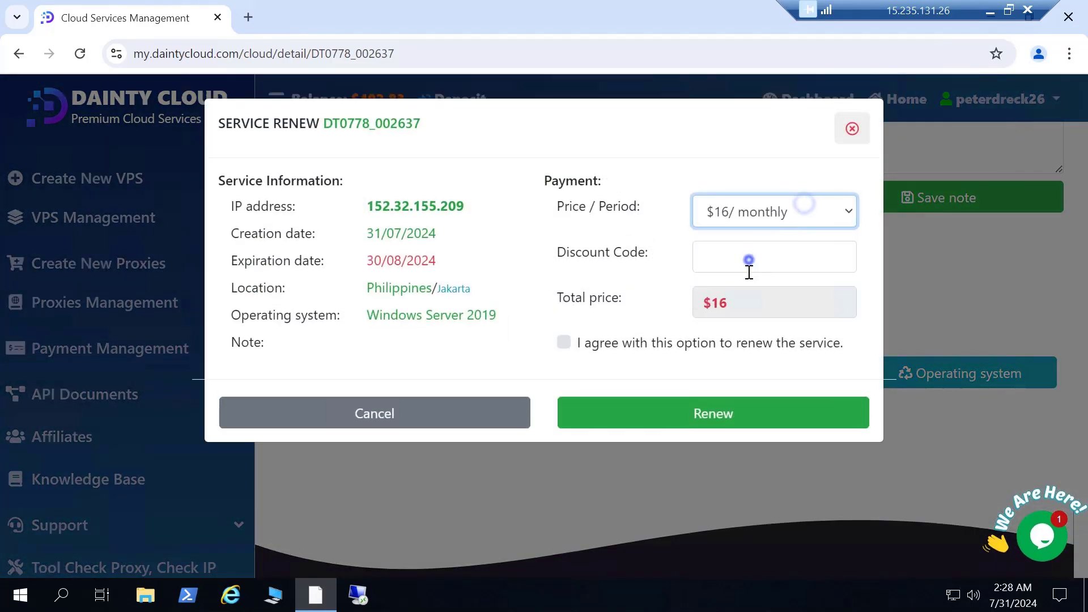
{"action": "left_click", "coordinate": [764, 205]}
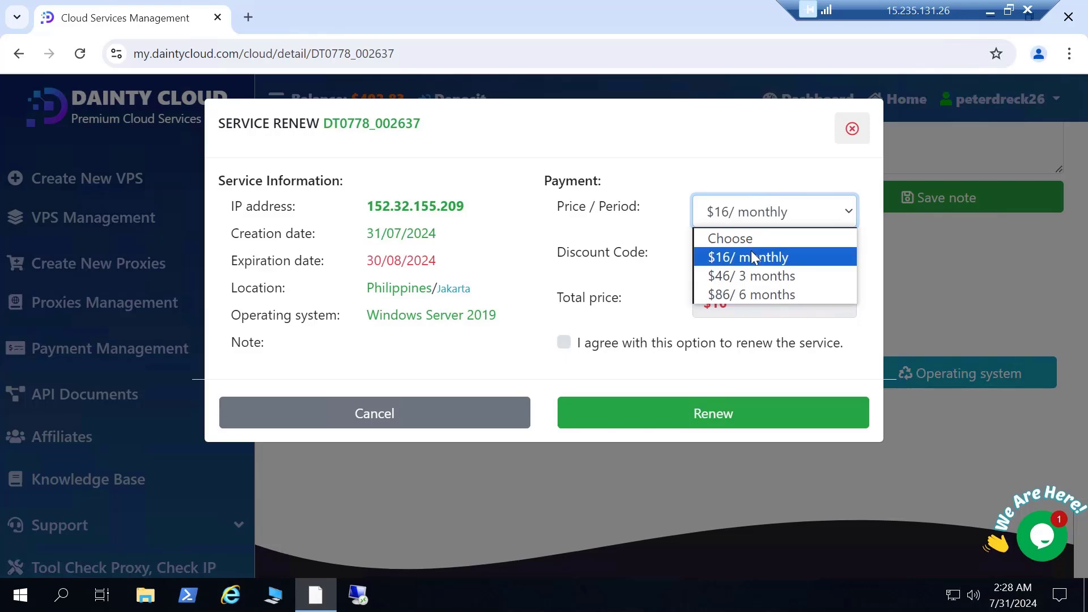
{"action": "left_click", "coordinate": [750, 255]}
{"action": "left_click", "coordinate": [733, 253]}
{"action": "left_click", "coordinate": [581, 343]}
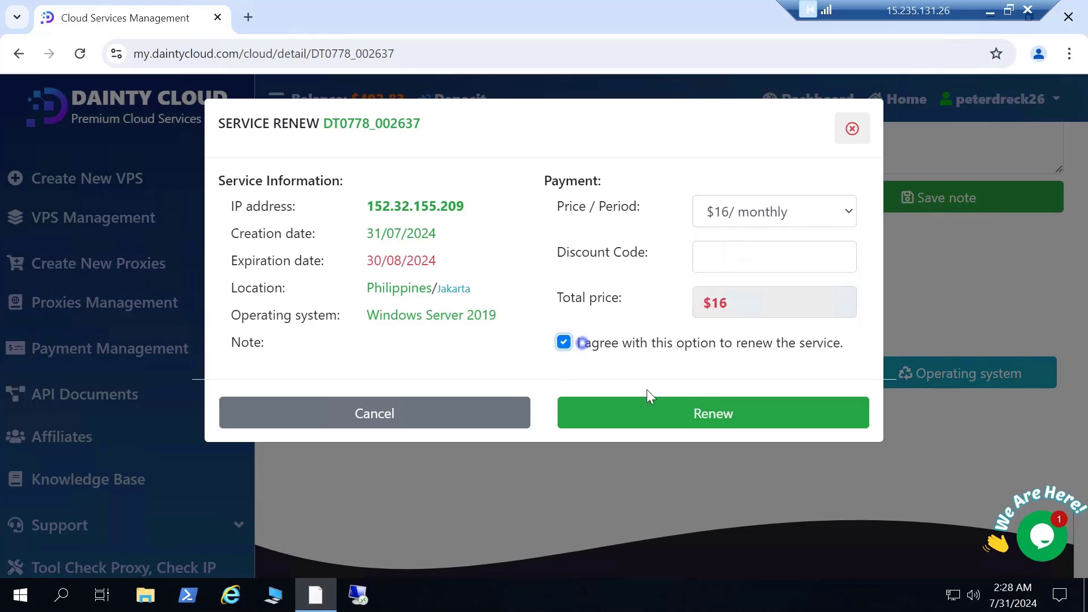
{"action": "left_click", "coordinate": [849, 417]}
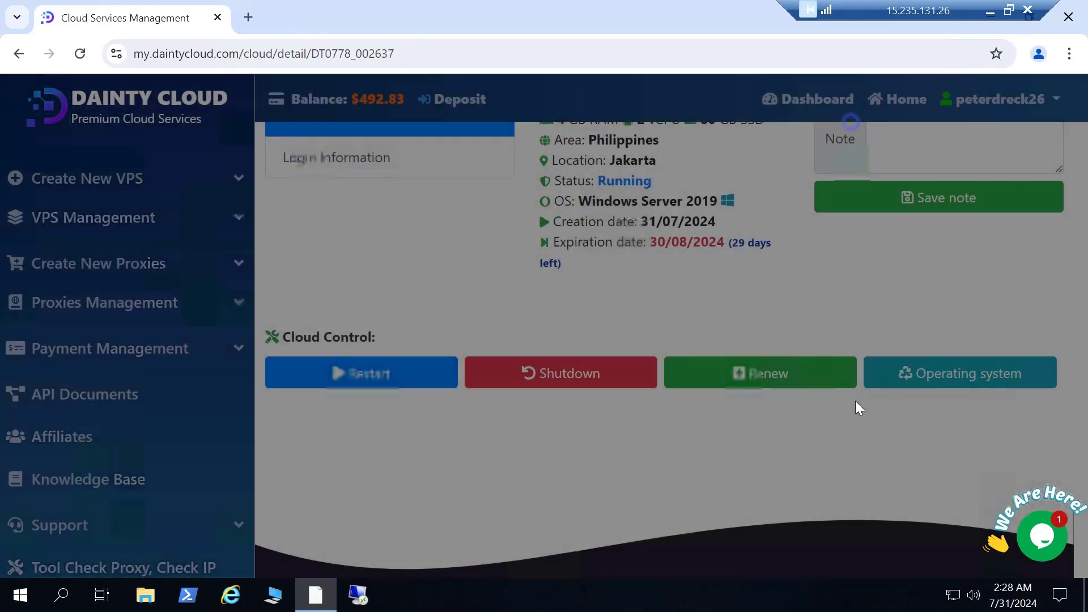
Try to reinstall VPS 152.32.155.209 with CentOS 8.4, accepting the loss of all data inside it.
{"action": "left_click", "coordinate": [912, 363]}
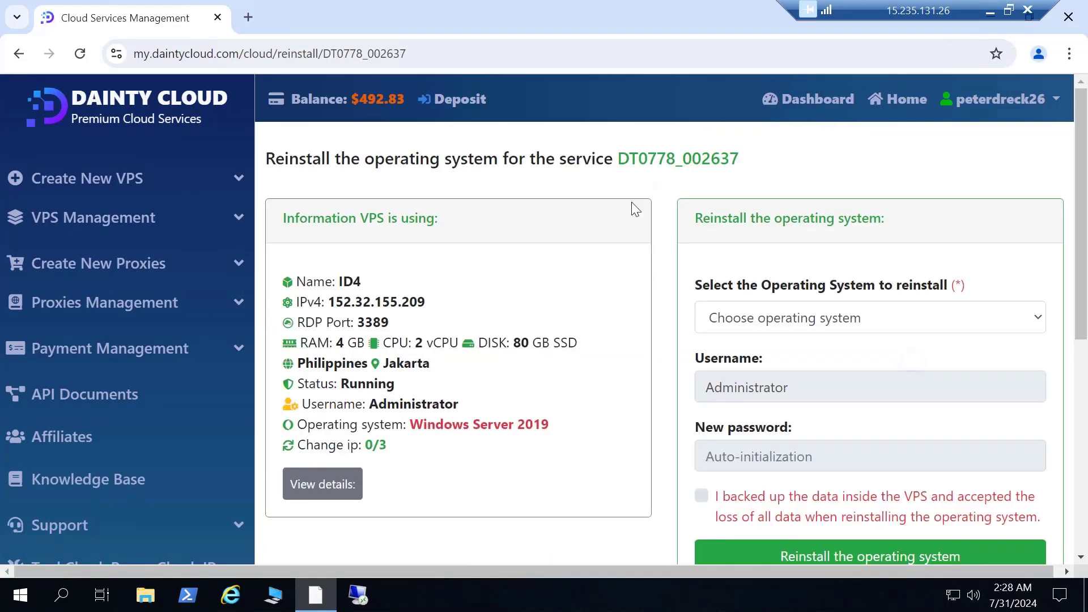
{"action": "left_click", "coordinate": [788, 338]}
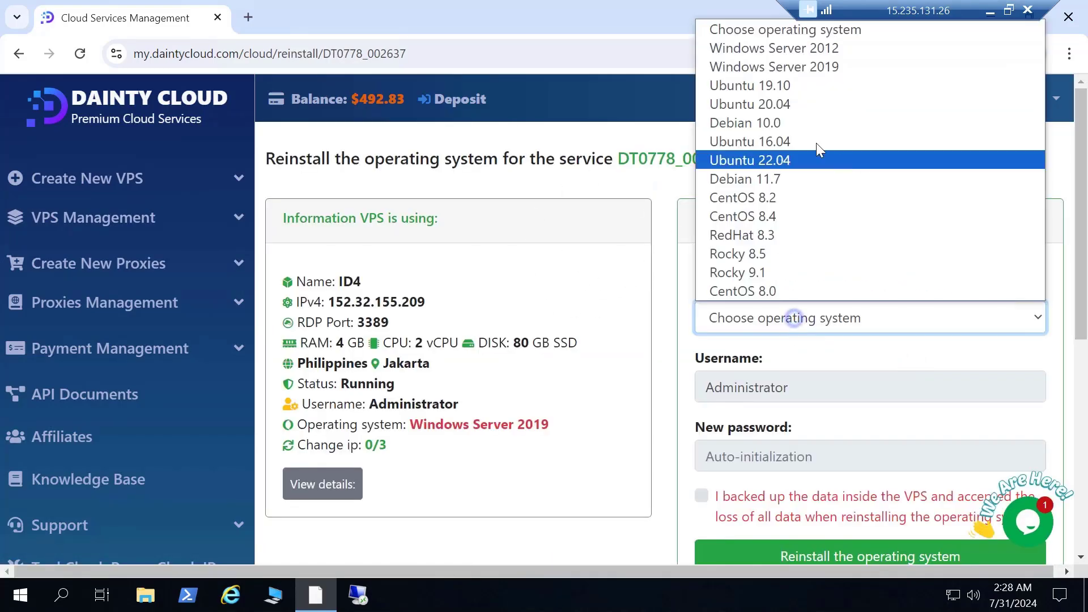
{"action": "left_click", "coordinate": [761, 215]}
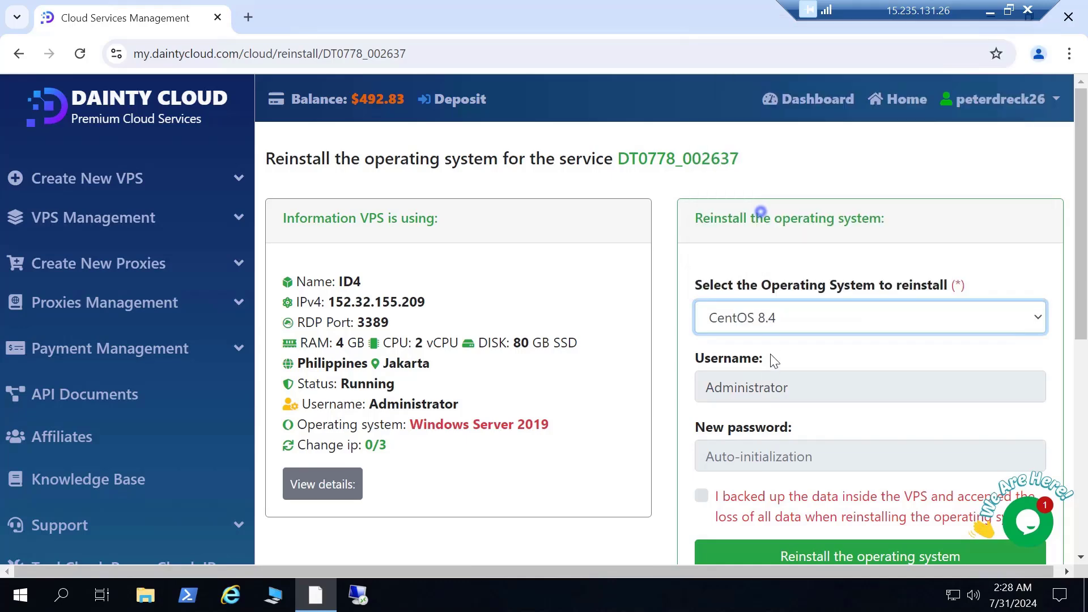
{"action": "left_click", "coordinate": [756, 397]}
{"action": "left_click", "coordinate": [746, 447]}
{"action": "left_click", "coordinate": [702, 497]}
{"action": "scroll", "coordinate": [764, 303], "scroll_direction": "down", "scroll_amount": 1}
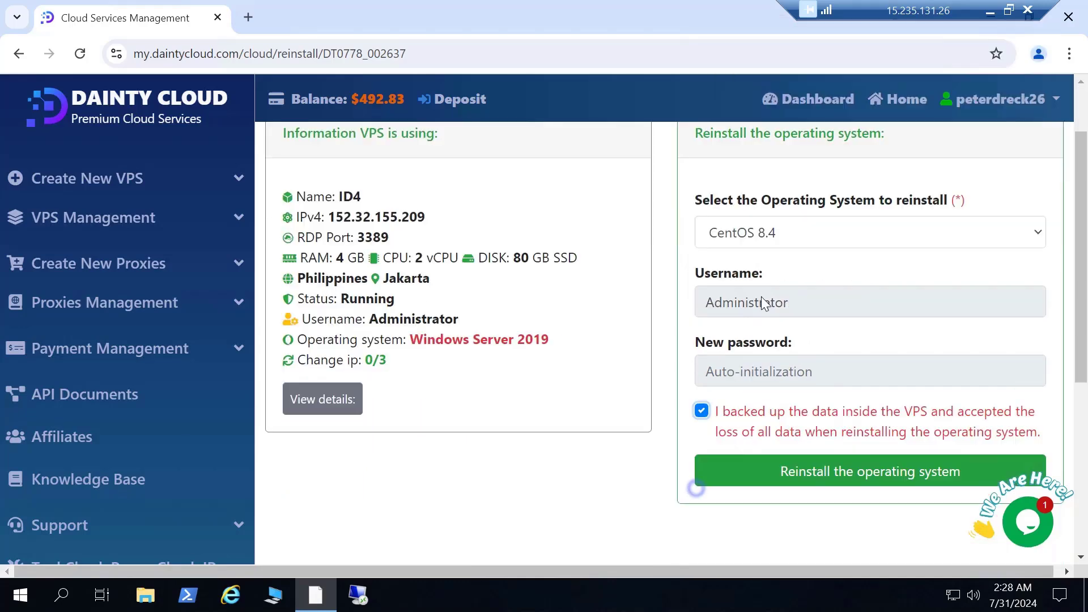
{"action": "left_click_drag", "start_coordinate": [725, 420], "coordinate": [844, 477]}
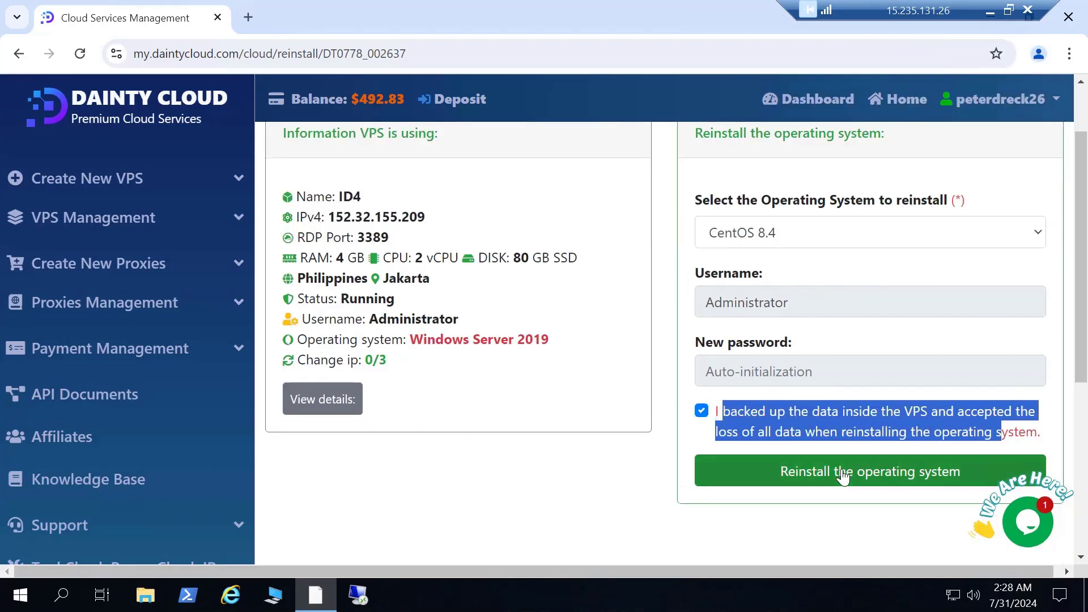
{"action": "left_click", "coordinate": [798, 487]}
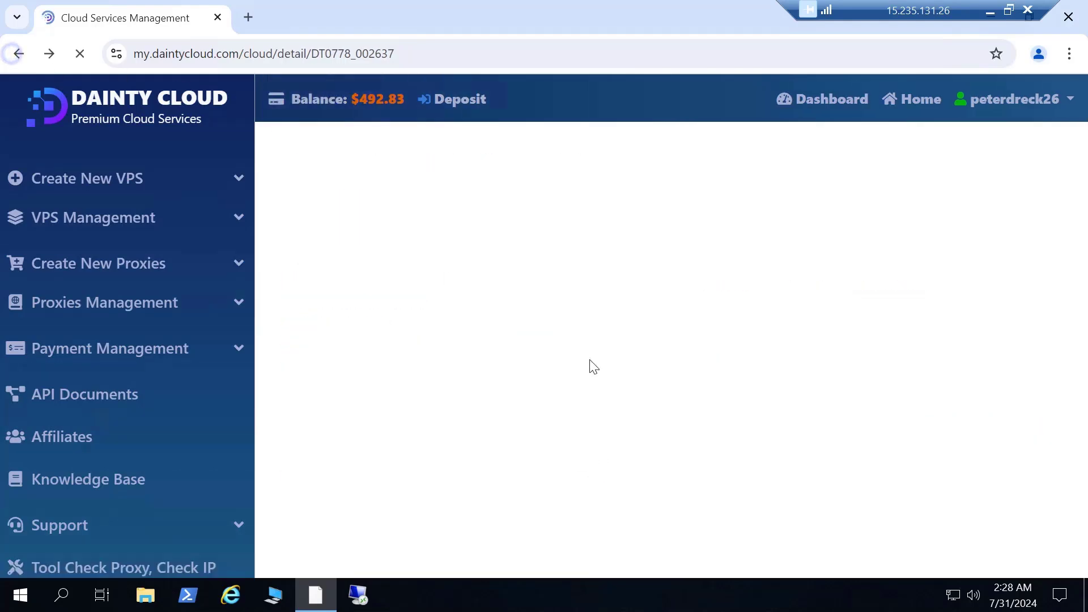
Shut down VPS 152.32.155.209 from its cloud controls, agreeing to the confirmation.
{"action": "scroll", "coordinate": [731, 288], "scroll_direction": "up", "scroll_amount": 3}
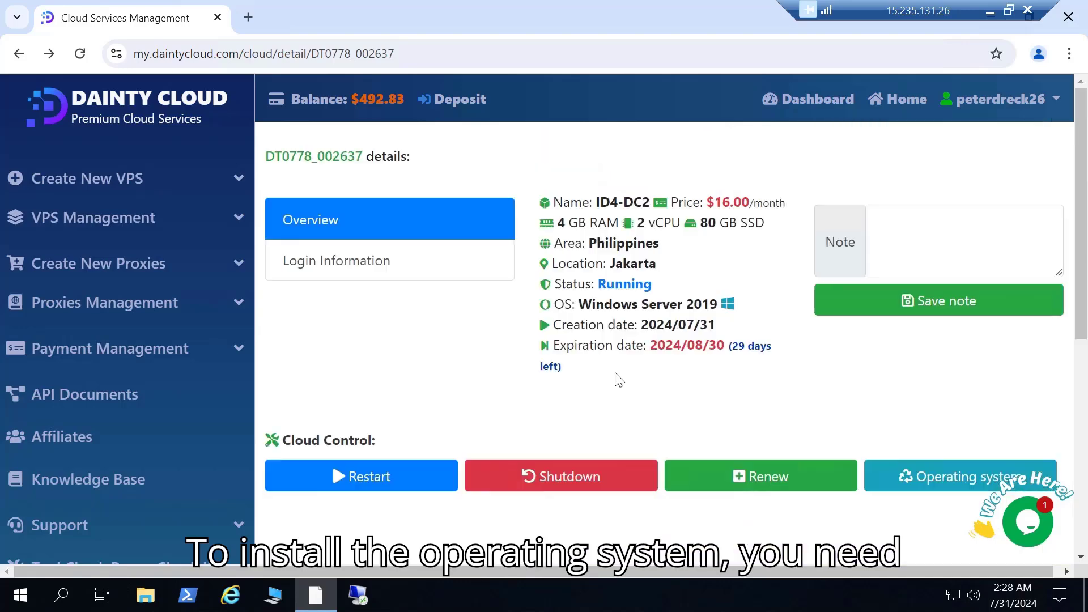
{"action": "left_click", "coordinate": [568, 478]}
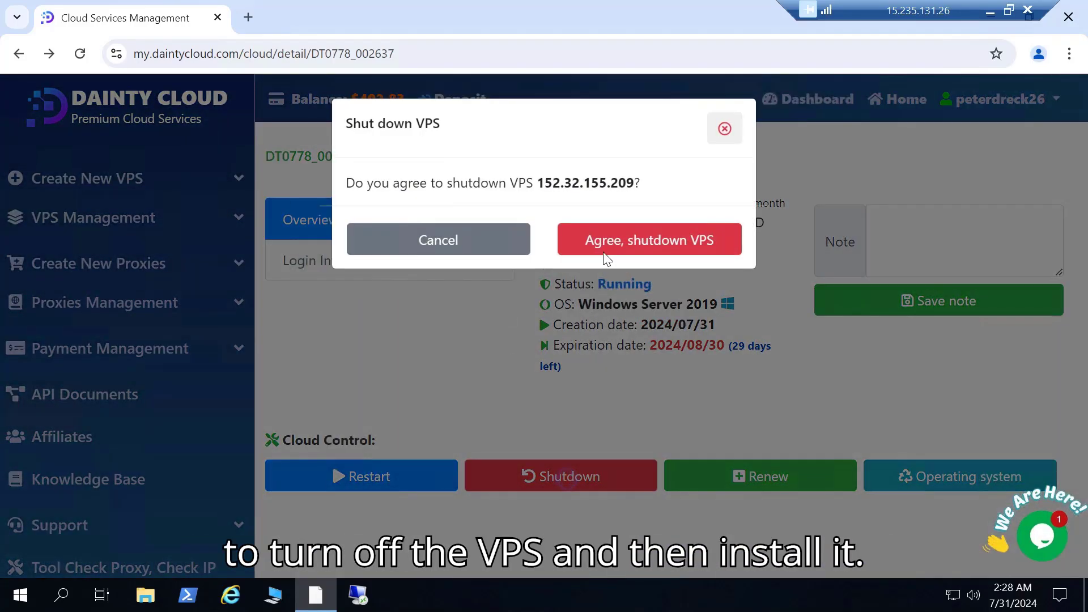
{"action": "left_click", "coordinate": [619, 240]}
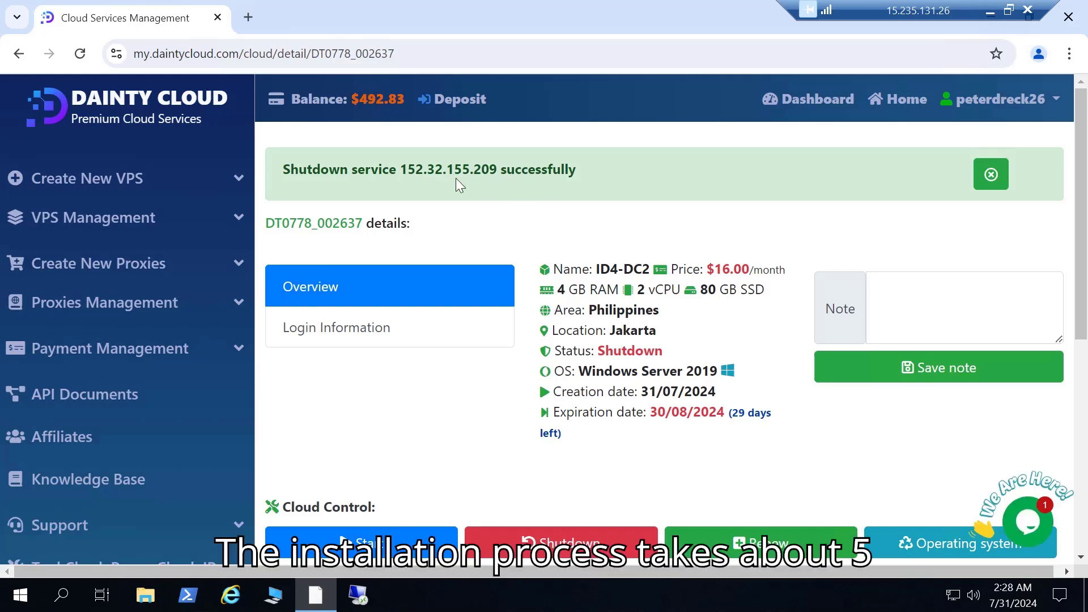
{"action": "left_click_drag", "start_coordinate": [542, 169], "coordinate": [291, 168]}
Reinstall the operating system of VPS 152.32.155.209 as Ubuntu 20.04, accepting the data loss and confirming the reinstallation.
{"action": "scroll", "coordinate": [831, 395], "scroll_direction": "down", "scroll_amount": 1}
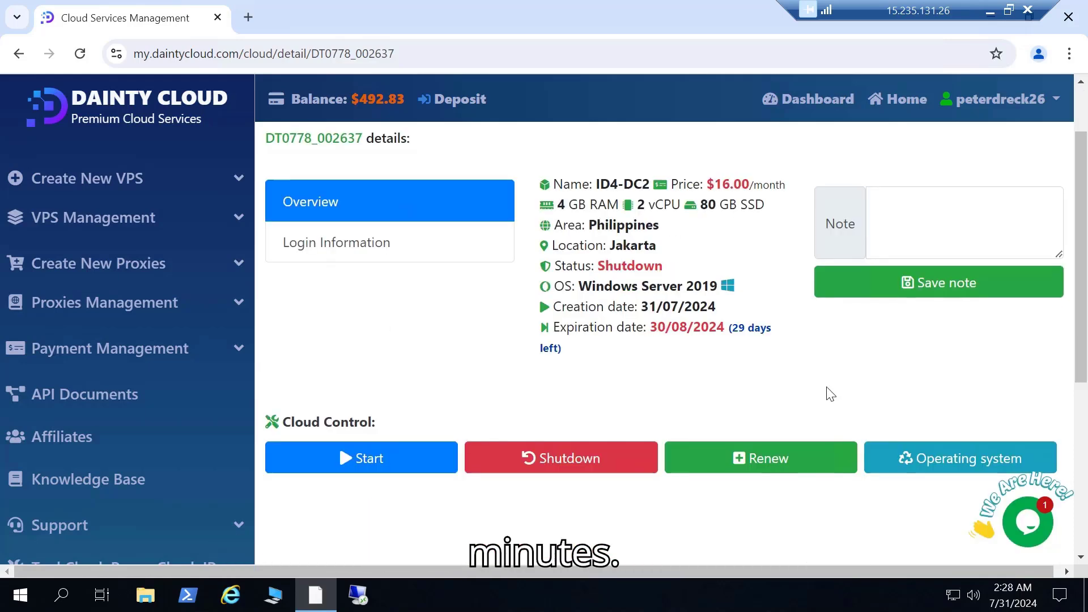
{"action": "left_click", "coordinate": [936, 469]}
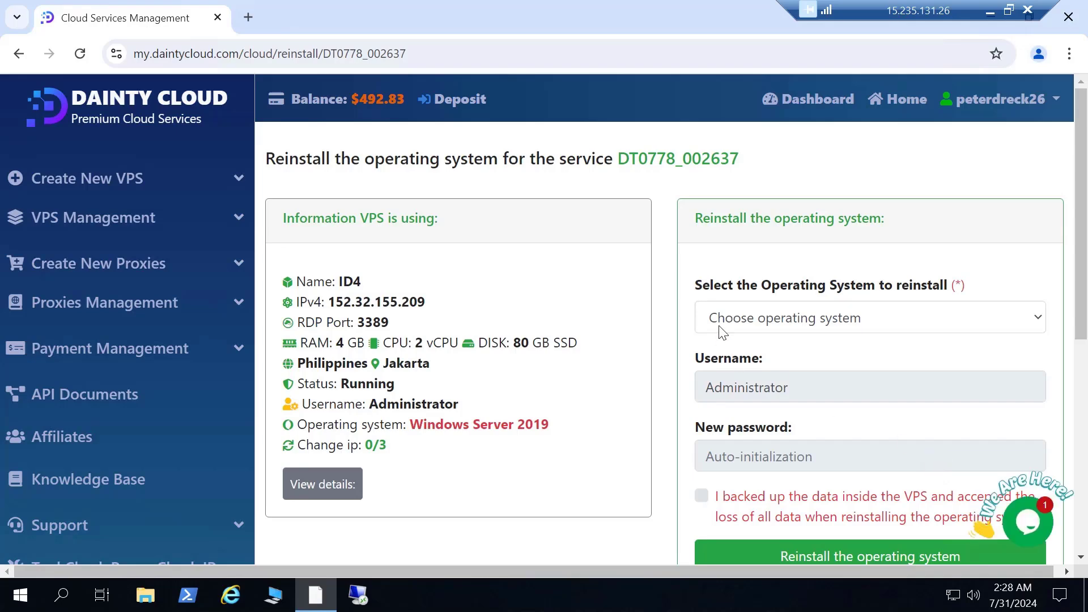
{"action": "left_click", "coordinate": [796, 319]}
{"action": "left_click", "coordinate": [773, 103]}
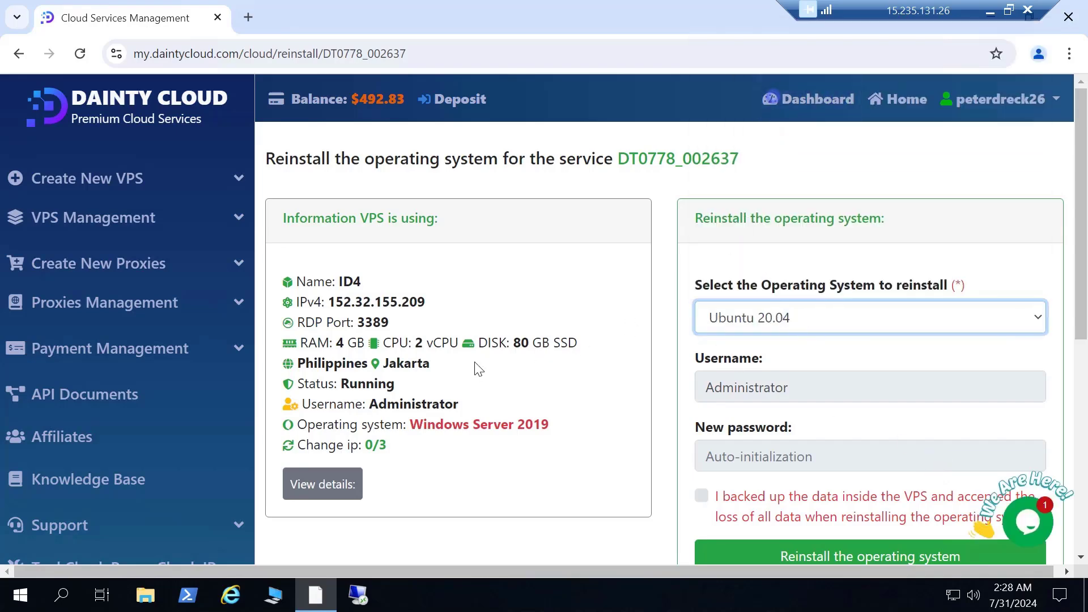
{"action": "scroll", "coordinate": [422, 403], "scroll_direction": "down", "scroll_amount": 1}
{"action": "left_click", "coordinate": [700, 411]}
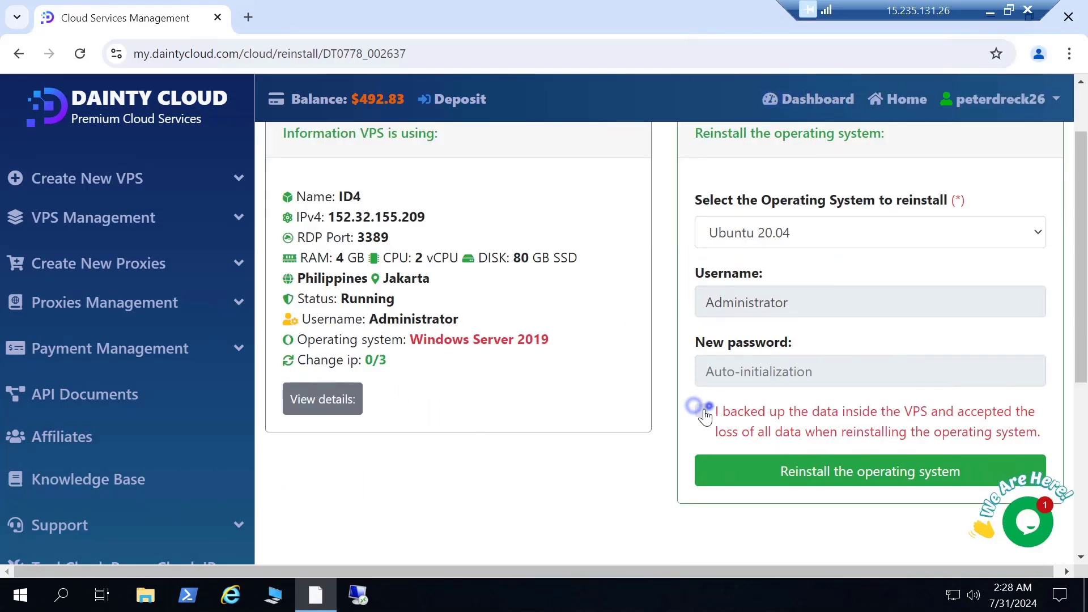
{"action": "triple_click", "coordinate": [700, 411]}
{"action": "left_click", "coordinate": [700, 411]}
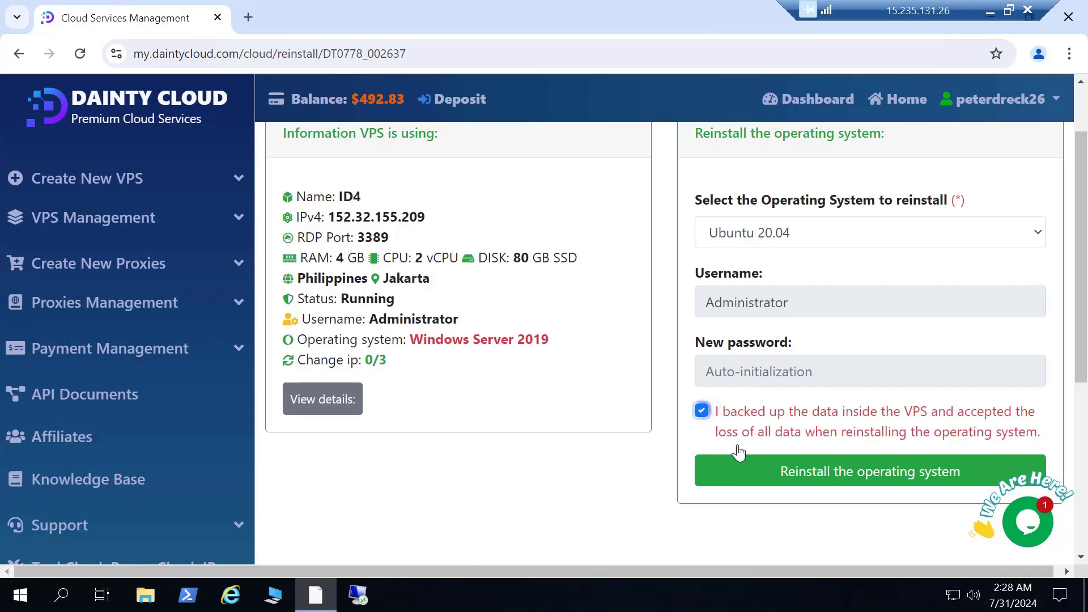
{"action": "left_click", "coordinate": [842, 473]}
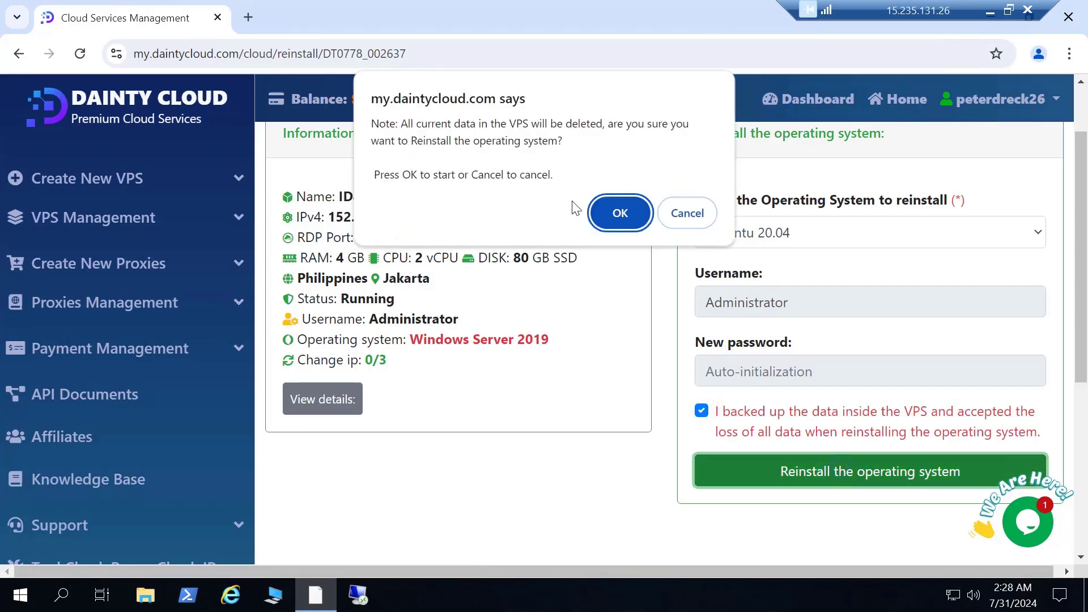
{"action": "left_click", "coordinate": [624, 217]}
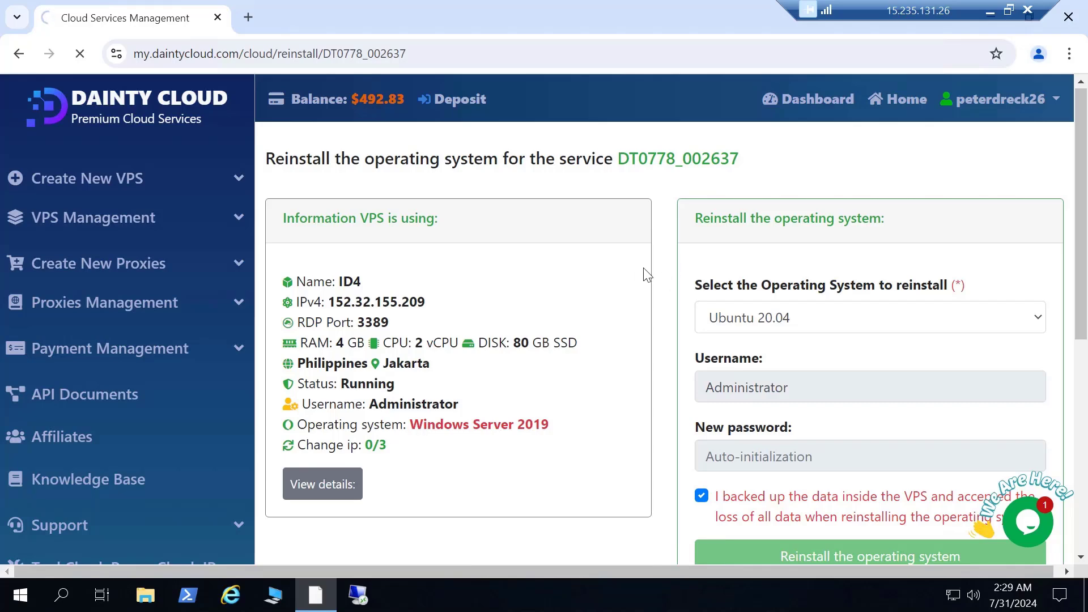
Review the reinstallation notice, the VPS's operating system entry and its cloud control options.
{"action": "left_click_drag", "start_coordinate": [282, 170], "coordinate": [705, 232]}
{"action": "left_click", "coordinate": [710, 212]}
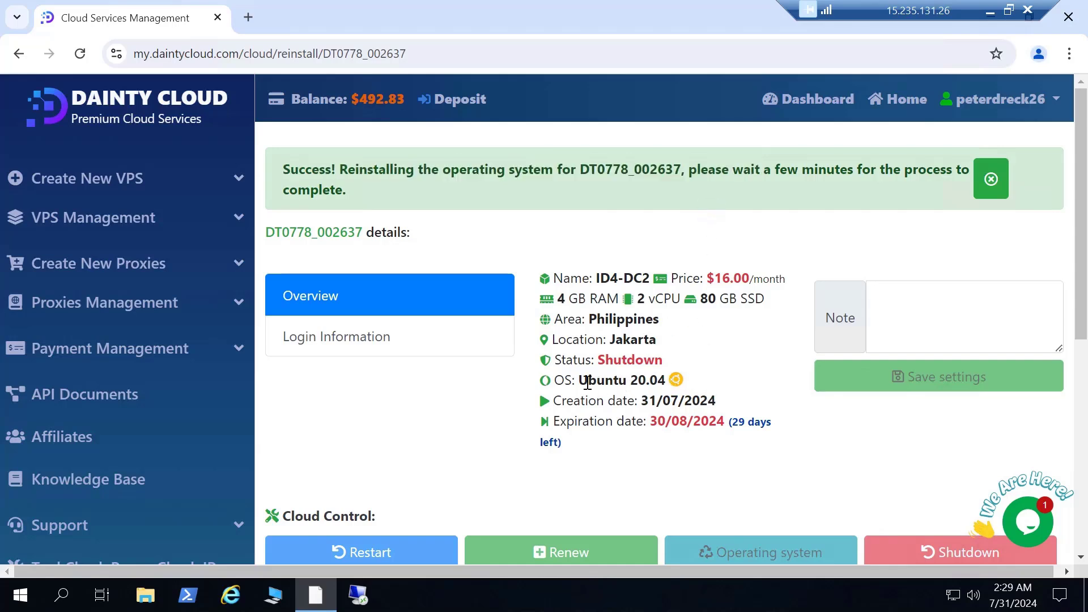
{"action": "left_click_drag", "start_coordinate": [571, 381], "coordinate": [676, 379]}
{"action": "left_click", "coordinate": [735, 344]}
{"action": "scroll", "coordinate": [636, 299], "scroll_direction": "down", "scroll_amount": 3}
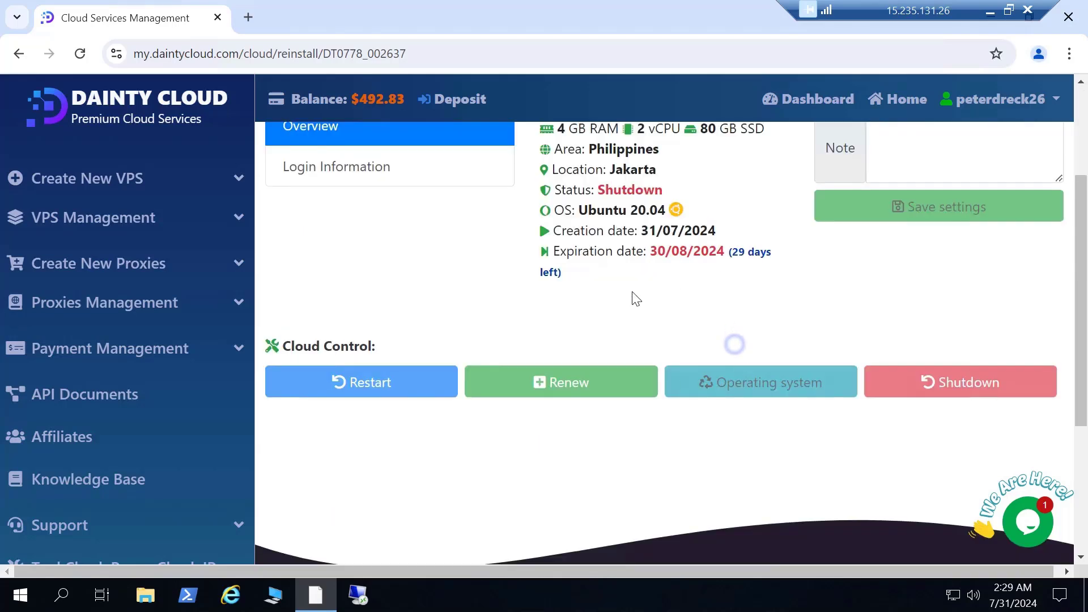
{"action": "scroll", "coordinate": [837, 369], "scroll_direction": "up", "scroll_amount": 3}
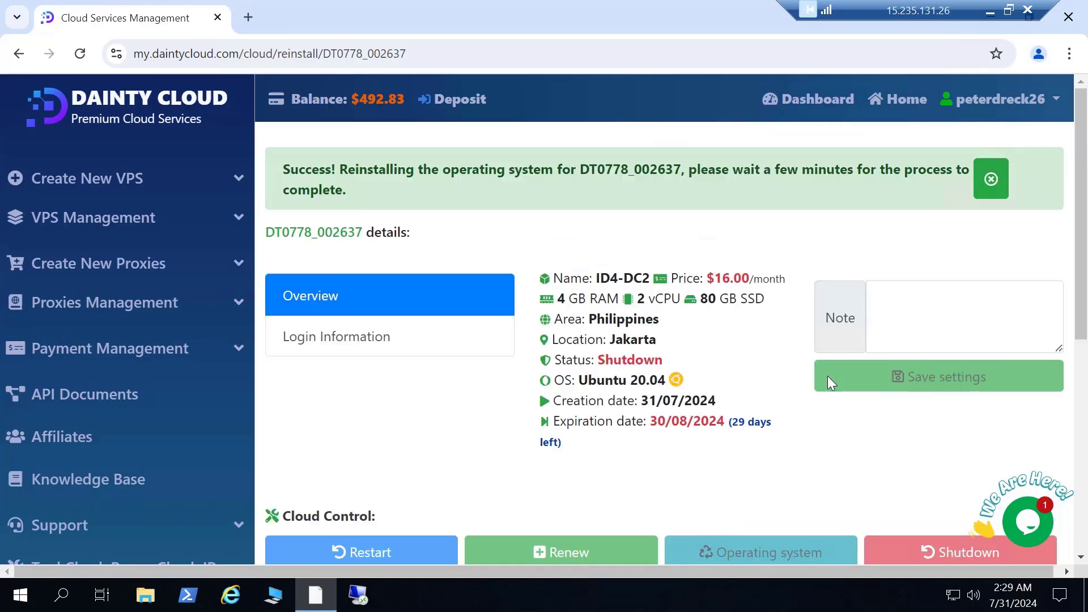
Open the list of running cloud VPSs from the dashboard and check the status of VPS 152.32.155.209.
{"action": "left_click", "coordinate": [153, 109]}
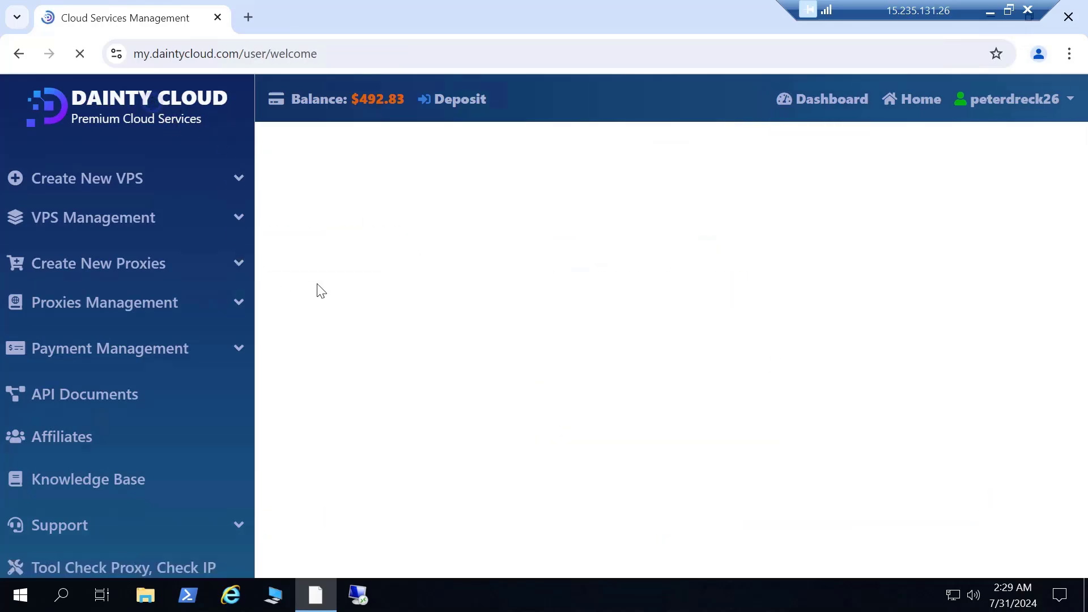
{"action": "left_click", "coordinate": [408, 237]}
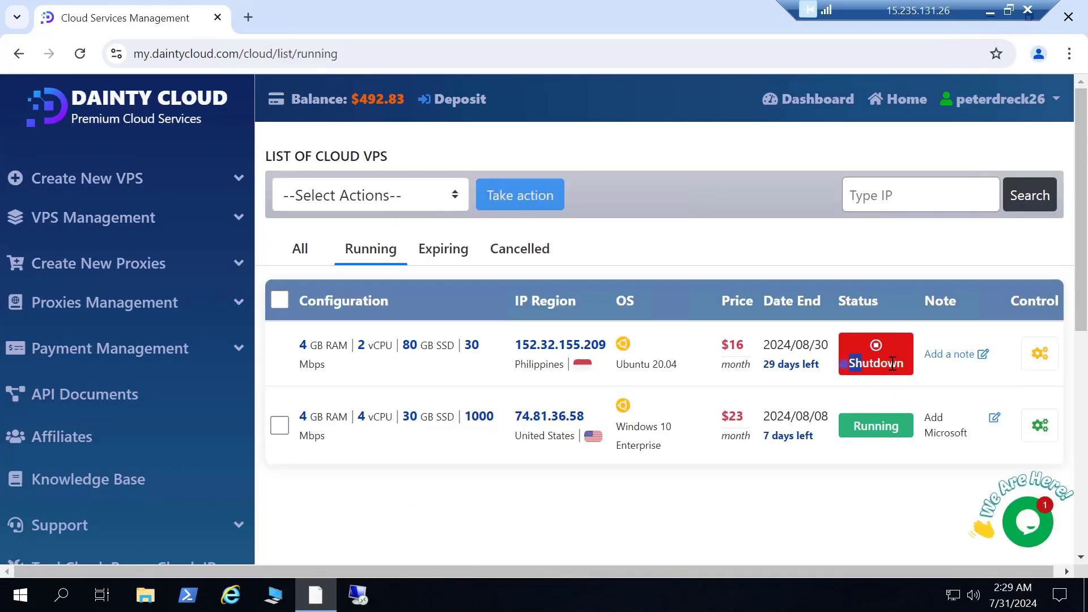
{"action": "left_click_drag", "start_coordinate": [893, 363], "coordinate": [914, 373]}
{"action": "left_click", "coordinate": [906, 391]}
{"action": "left_click_drag", "start_coordinate": [847, 364], "coordinate": [915, 379]}
{"action": "left_click_drag", "start_coordinate": [852, 340], "coordinate": [895, 371]}
Open the details of VPS 152.32.155.209 from the list and review its overview while the reinstallation runs.
{"action": "left_click", "coordinate": [1041, 355]}
{"action": "left_click", "coordinate": [939, 396]}
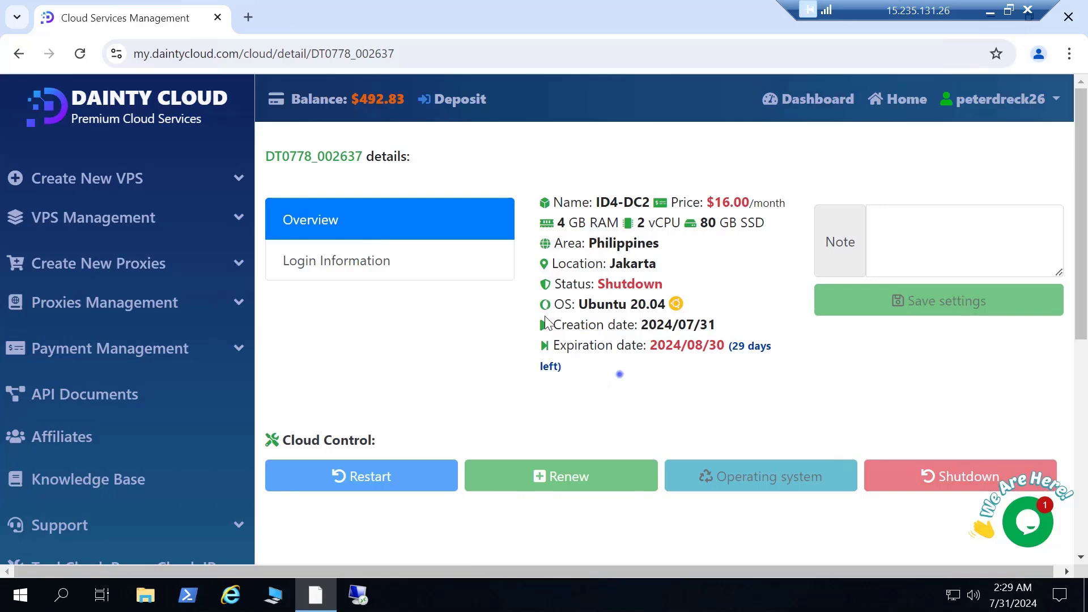
{"action": "left_click_drag", "start_coordinate": [546, 322], "coordinate": [556, 187]}
{"action": "left_click", "coordinate": [564, 161]}
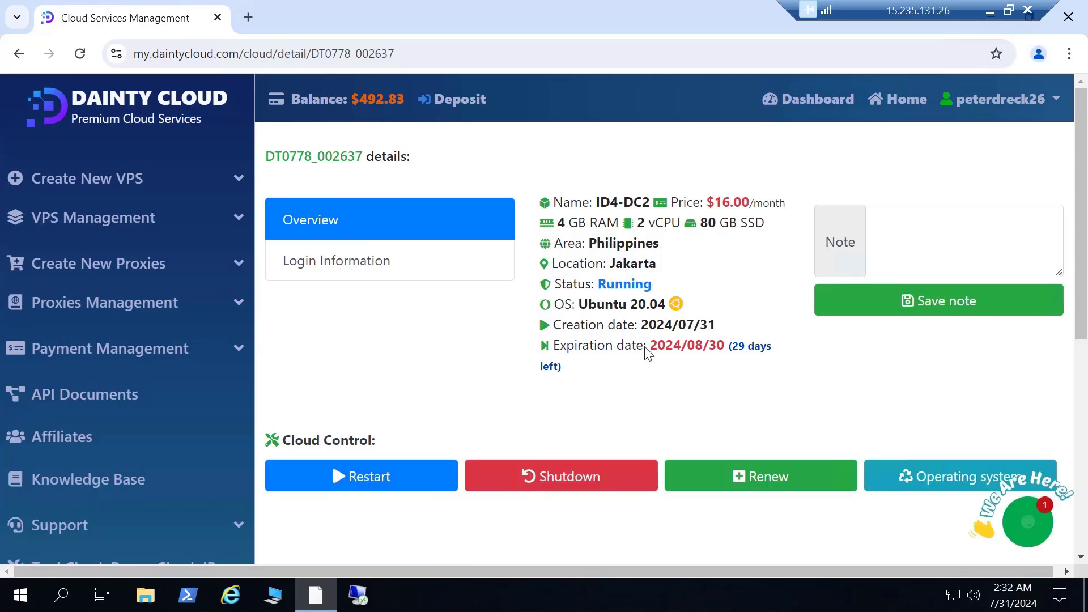
View the login information of the reinstalled Ubuntu VPS, including its IP and port, username and default password.
{"action": "left_click", "coordinate": [414, 261]}
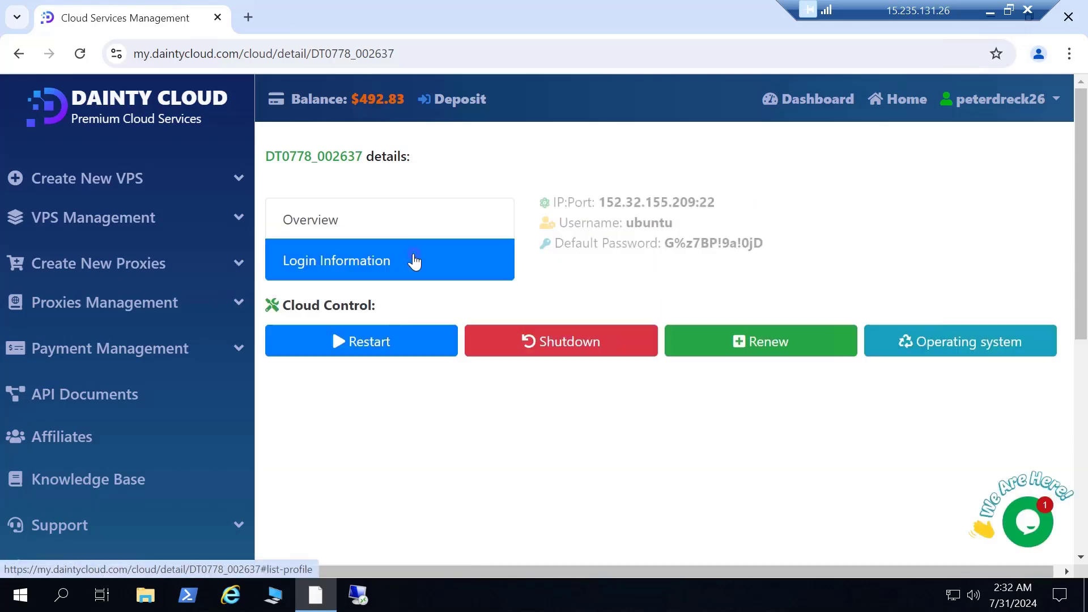
{"action": "left_click", "coordinate": [425, 227]}
{"action": "left_click", "coordinate": [398, 262]}
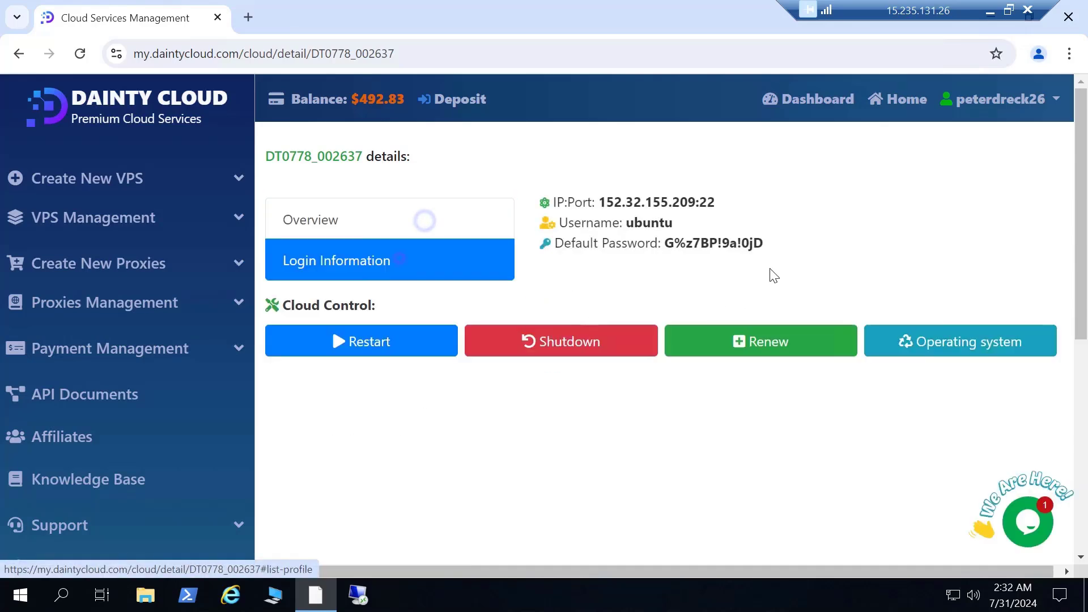